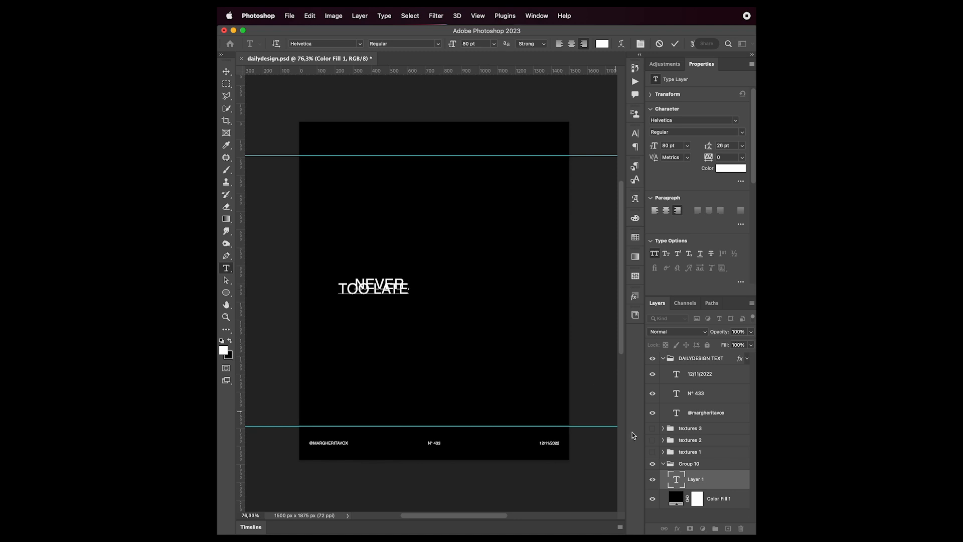
# - Commit the NEVER TOO LATE text layer, add "IT'S" before NEVER, and centre-align the text
pyautogui.click(724, 480)
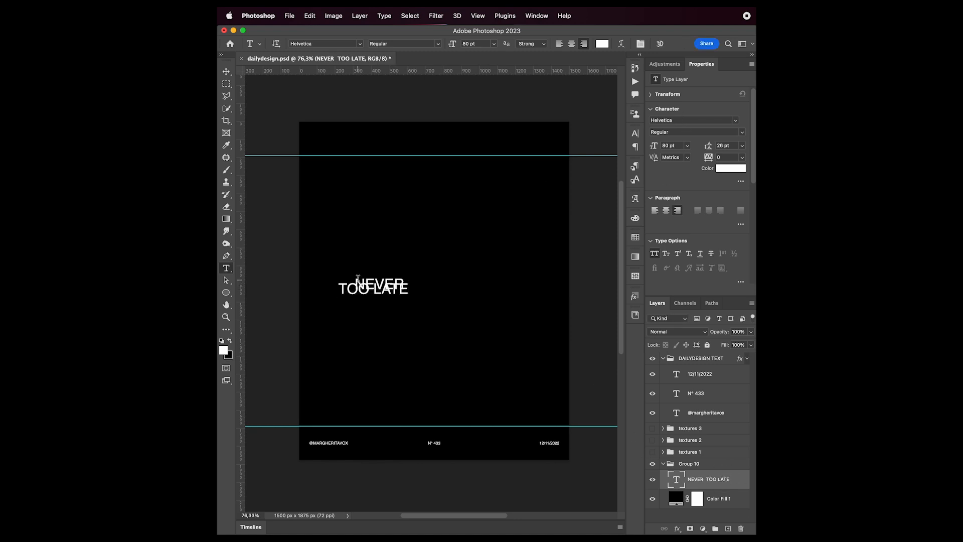
pyautogui.click(358, 279)
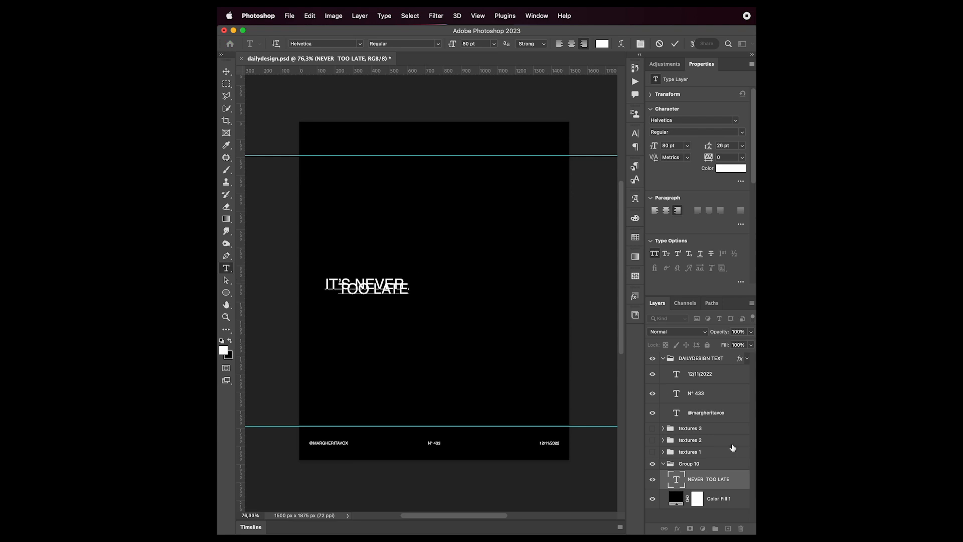
pyautogui.click(720, 477)
pyautogui.click(666, 211)
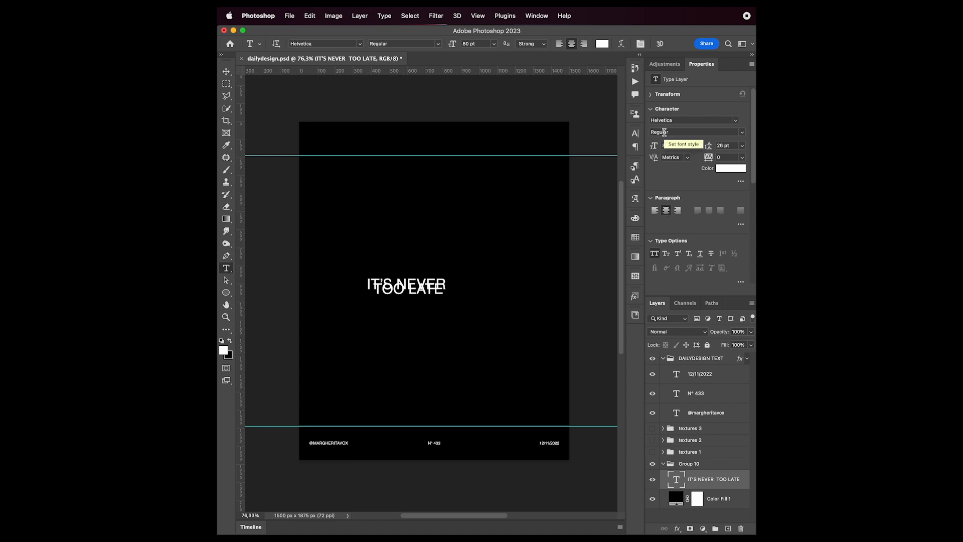
# - Try Helvetica Bold on the headline text, then switch its font to Aileron Black
pyautogui.click(741, 132)
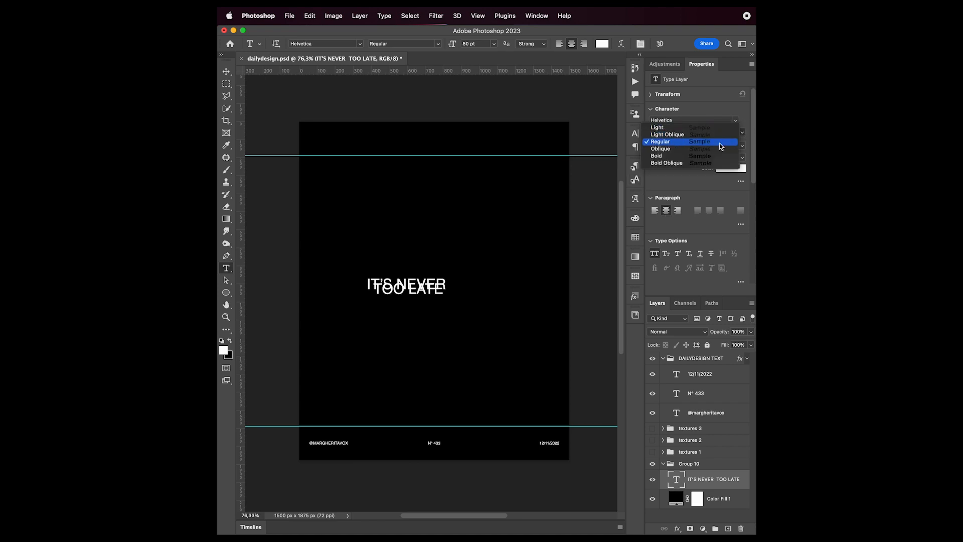
pyautogui.click(703, 155)
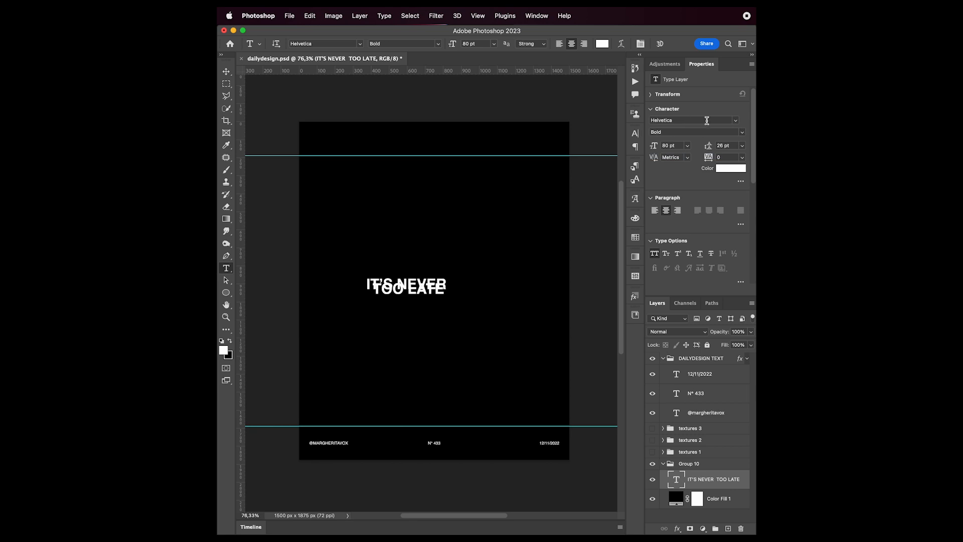
pyautogui.click(735, 121)
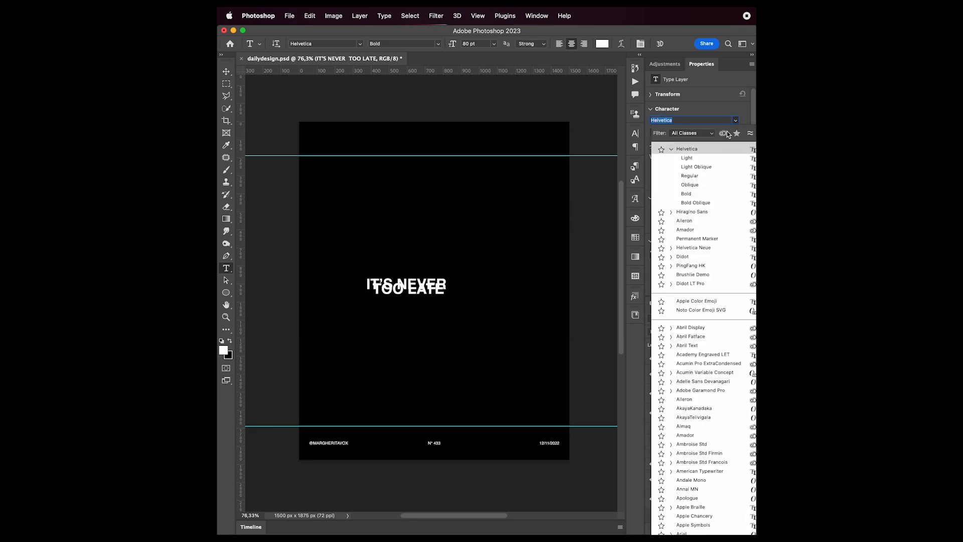
pyautogui.click(708, 221)
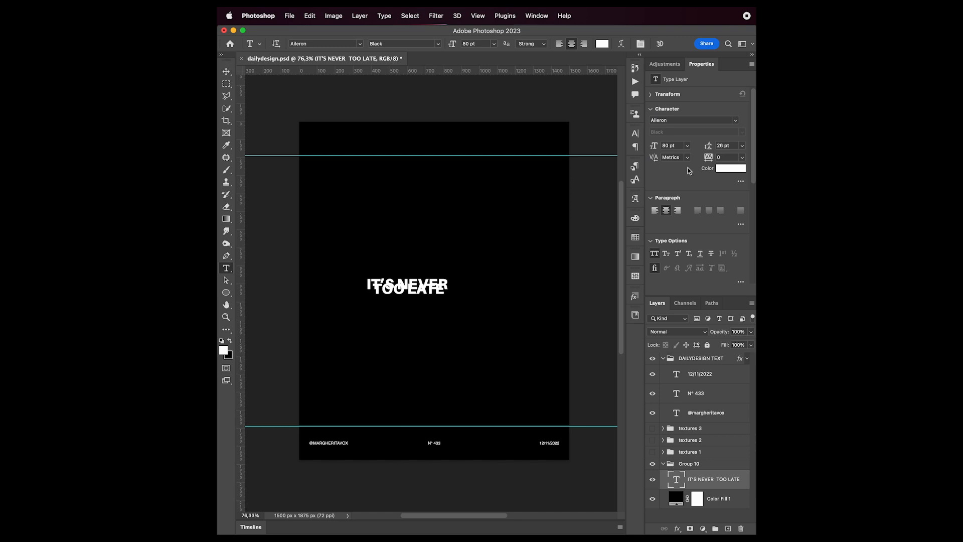
# - Set the headline text's leading to 76 pt
pyautogui.write('66')
pyautogui.press('Return')
pyautogui.hotkey('shift', 'Up')
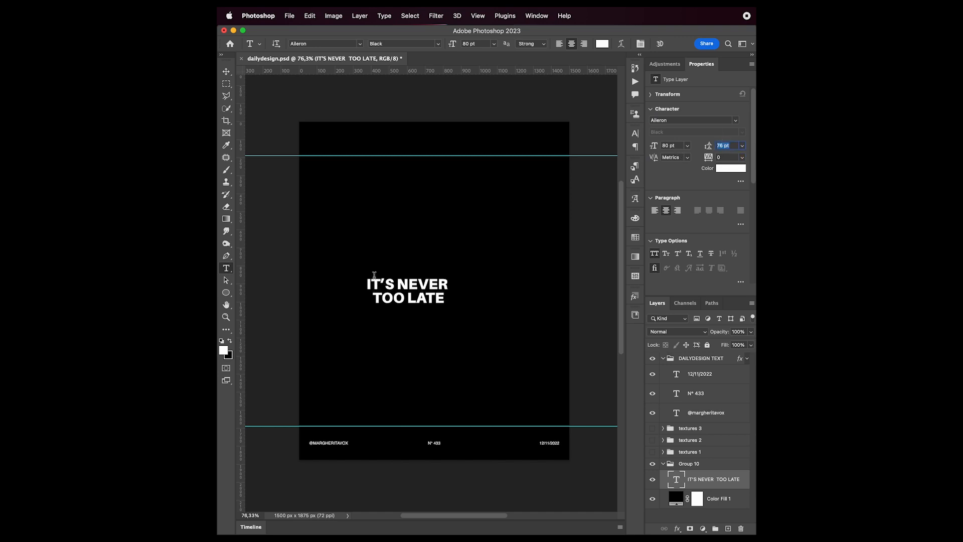
# - Delete "IT'S" from the headline so it reads NEVER TOO LATE, and commit the text
pyautogui.moveTo(400, 284); pyautogui.dragTo(359, 285)
pyautogui.press('BackSpace')
pyautogui.click(721, 476)
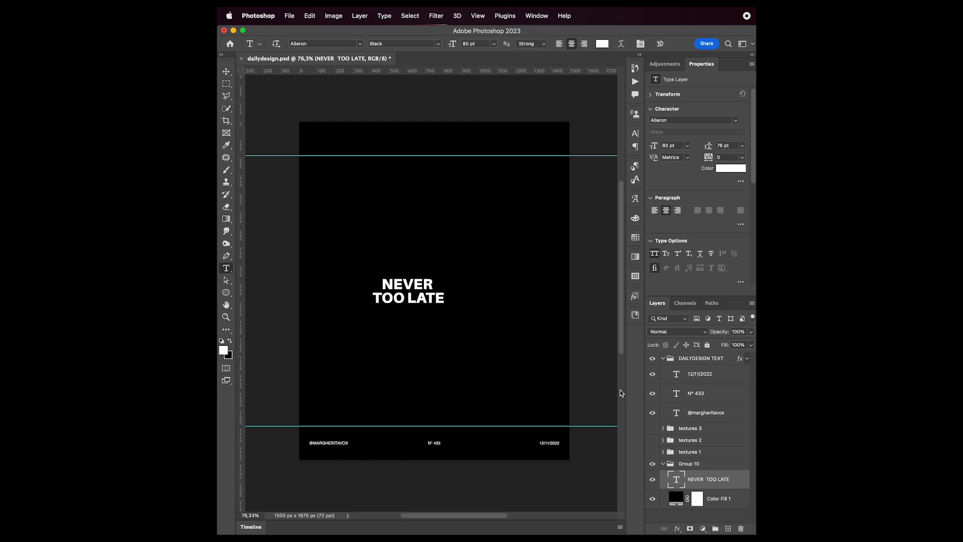
# - Move the NEVER TOO LATE text to the canvas centre and scale it up to about 113 pt
pyautogui.press('v')
pyautogui.moveTo(432, 300); pyautogui.dragTo(487, 301)
pyautogui.press('super+t')
pyautogui.press('Return')
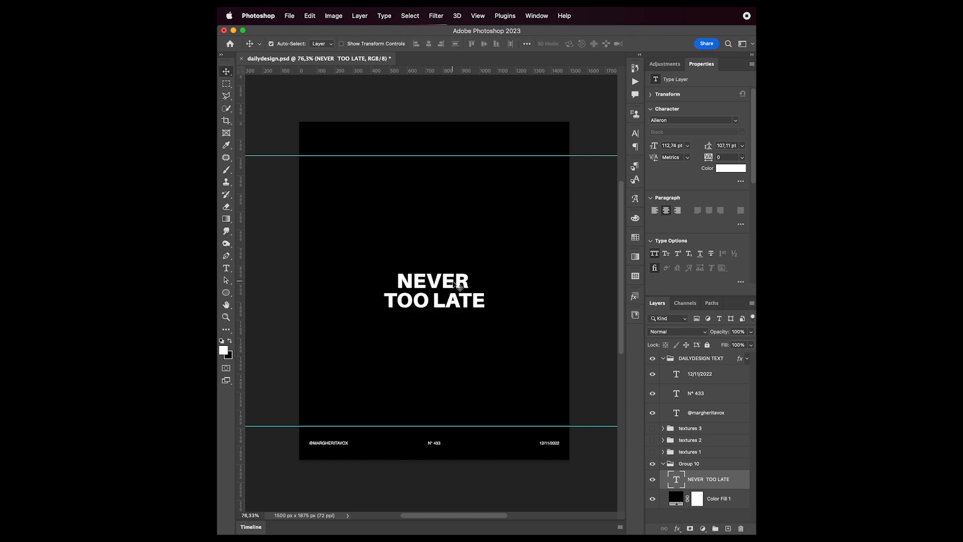
# - Transform the headline text, shrinking it to about 53 pt and rotating it to a tilted, upside-down position
pyautogui.press('super+t')
pyautogui.moveTo(488, 294); pyautogui.dragTo(393, 288)
pyautogui.doubleClick(414, 282)
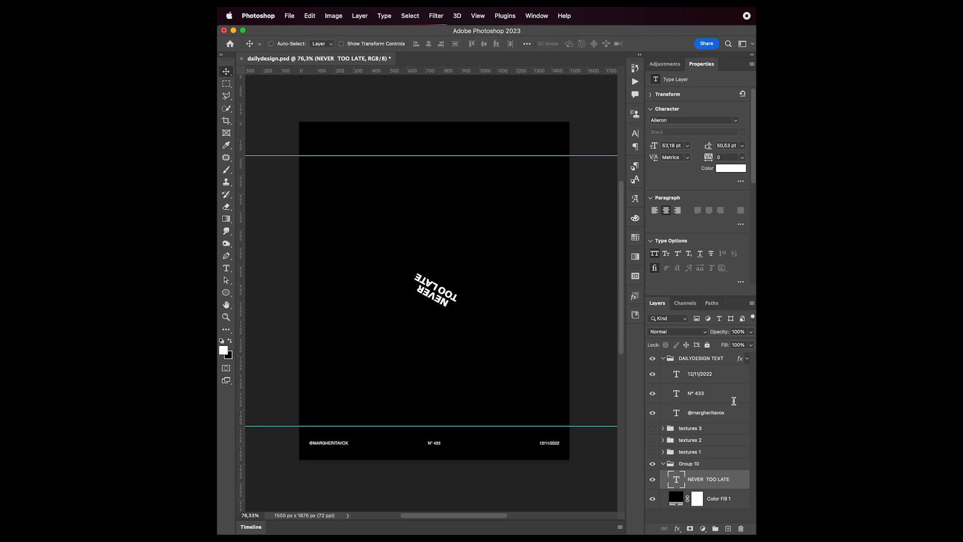
# - Duplicate the text layer and rasterize the copy for use with the Smudge tool
pyautogui.press('super+j')
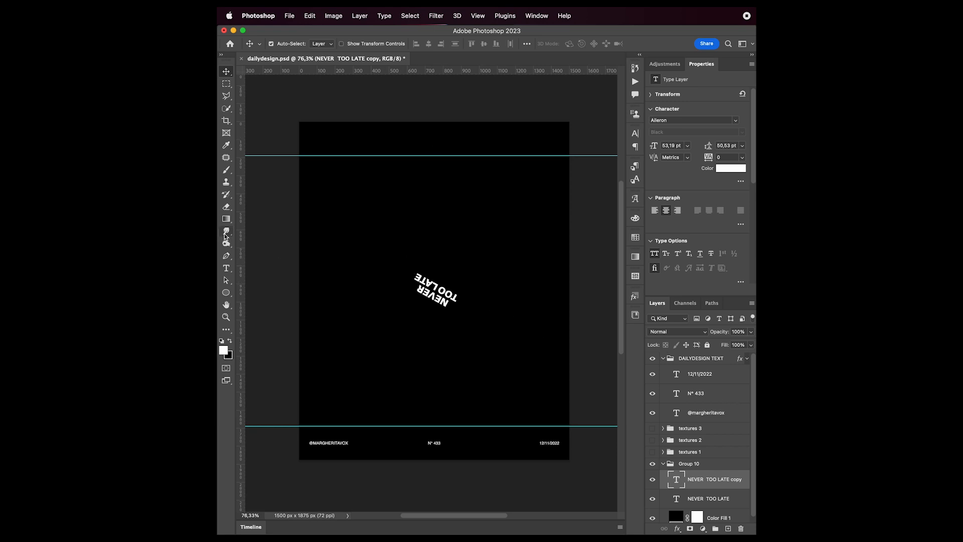
pyautogui.click(226, 233)
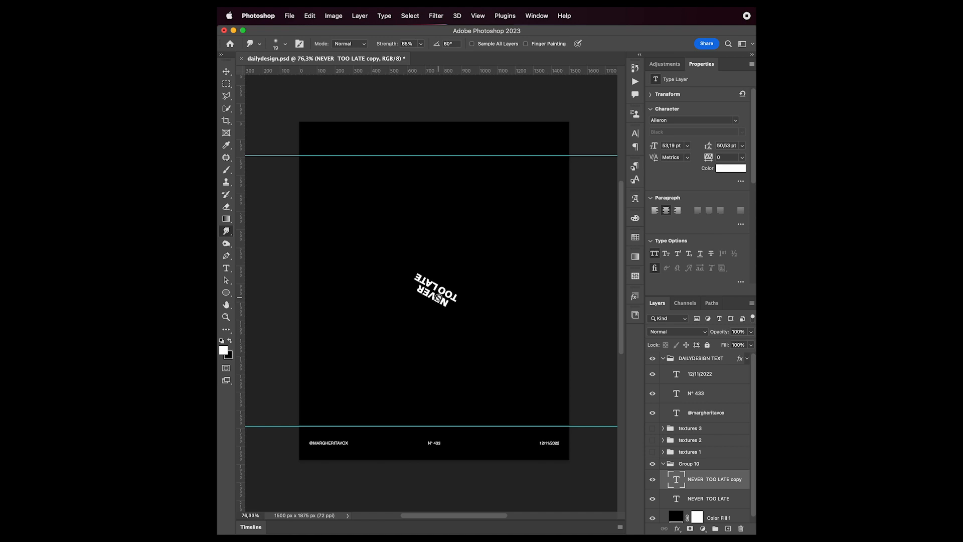
pyautogui.click(443, 298)
pyautogui.press('Return')
# - Smudge the copy's letters upward with an 89 px brush, and extend the streaks on another duplicate layer
pyautogui.moveTo(452, 284)
pyautogui.mouseDown()
pyautogui.moveTo(489, 286)
pyautogui.moveTo(450, 291)
pyautogui.moveTo(455, 285)
pyautogui.mouseUp()
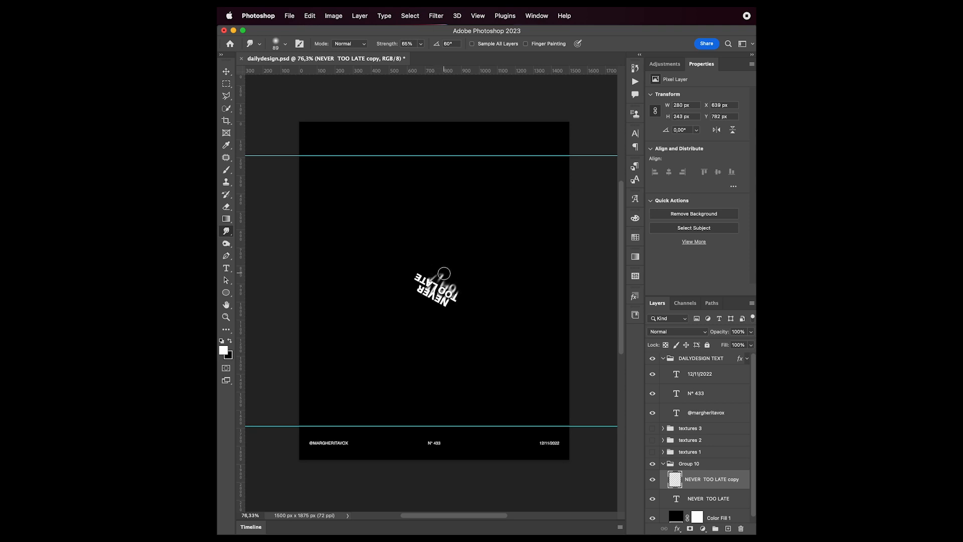
pyautogui.moveTo(423, 276); pyautogui.dragTo(430, 264)
pyautogui.press('super+j')
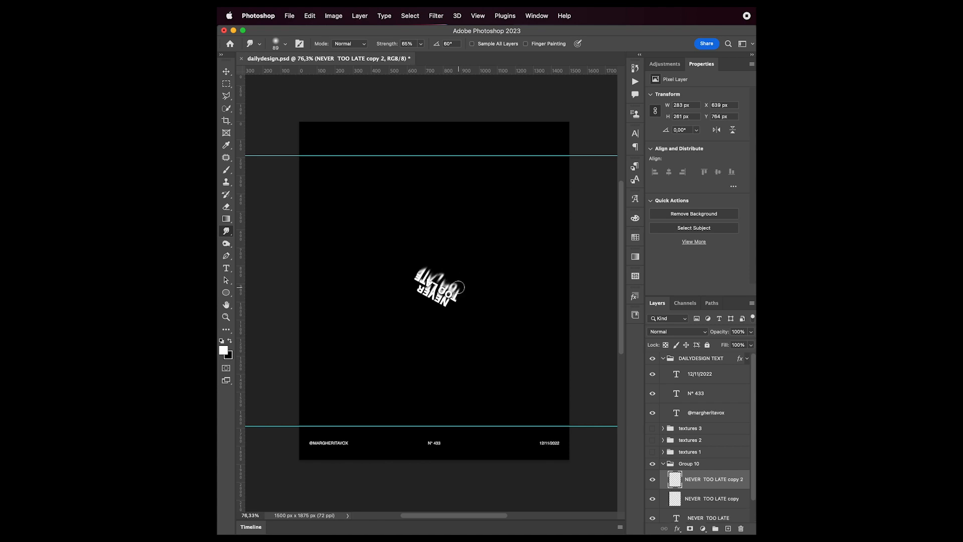
pyautogui.moveTo(455, 286); pyautogui.dragTo(467, 261)
pyautogui.moveTo(424, 285); pyautogui.dragTo(438, 259)
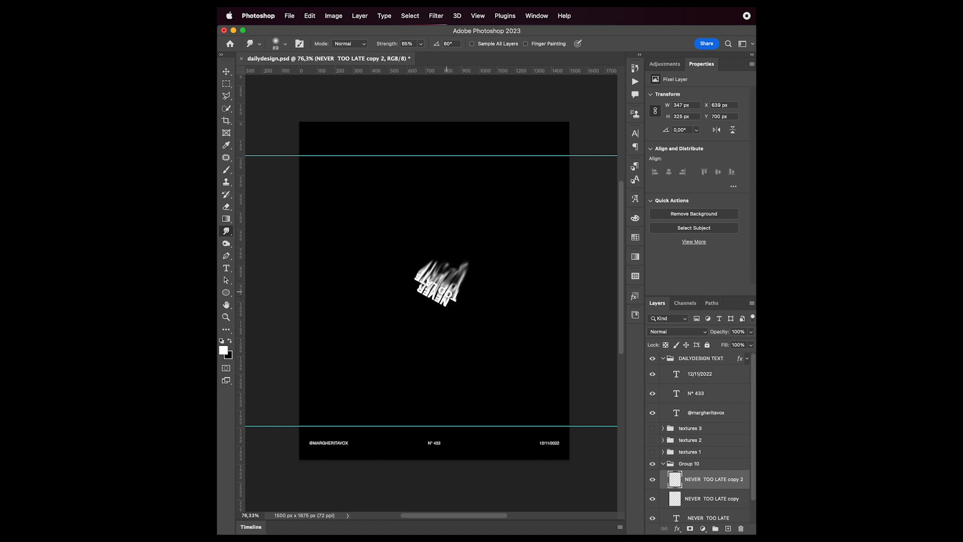
# - Duplicate the smudged layer and pull the letters into longer streaks up and to the right
pyautogui.press('super+j')
pyautogui.moveTo(443, 299); pyautogui.dragTo(478, 240)
pyautogui.moveTo(433, 297); pyautogui.dragTo(460, 245)
pyautogui.moveTo(419, 290)
pyautogui.mouseDown()
pyautogui.moveTo(448, 251)
pyautogui.moveTo(428, 262)
pyautogui.moveTo(451, 238)
pyautogui.moveTo(432, 276)
pyautogui.moveTo(456, 246)
pyautogui.mouseUp()
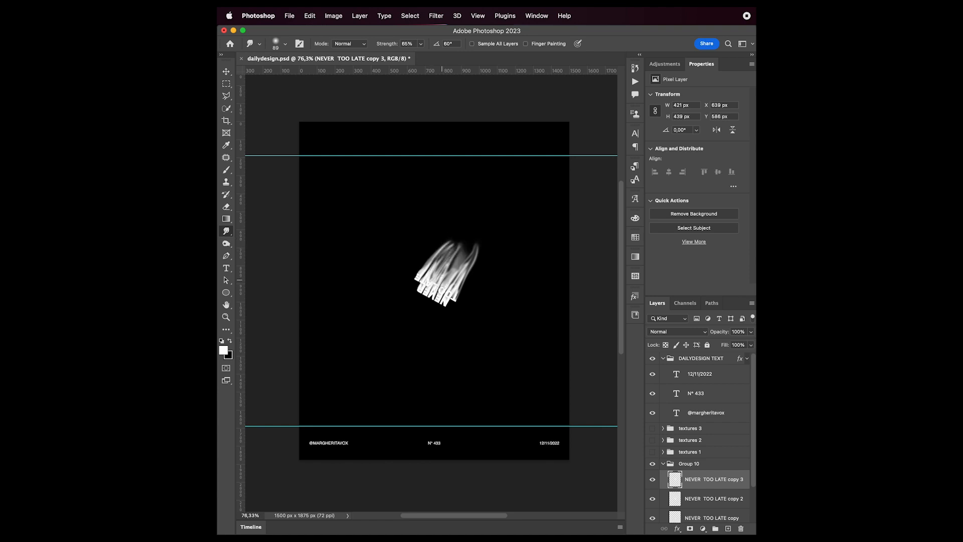
pyautogui.moveTo(454, 290); pyautogui.dragTo(484, 245)
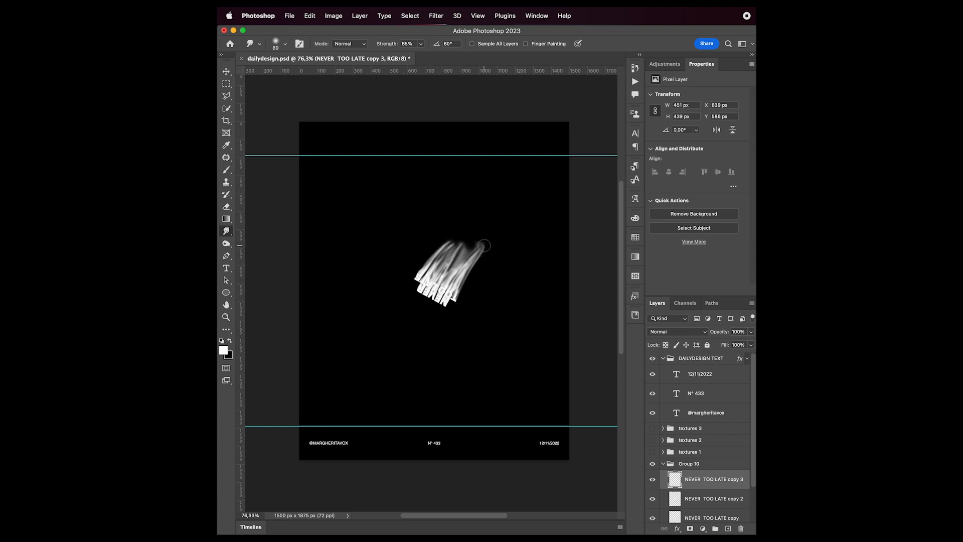
pyautogui.moveTo(454, 290); pyautogui.dragTo(479, 244)
# - With a 292 px smudge brush, duplicate the layer and sweep the streaks up and over in an arc to the canvas's left edge
pyautogui.moveTo(401, 248)
pyautogui.mouseDown()
pyautogui.moveTo(438, 250)
pyautogui.moveTo(441, 266)
pyautogui.mouseUp()
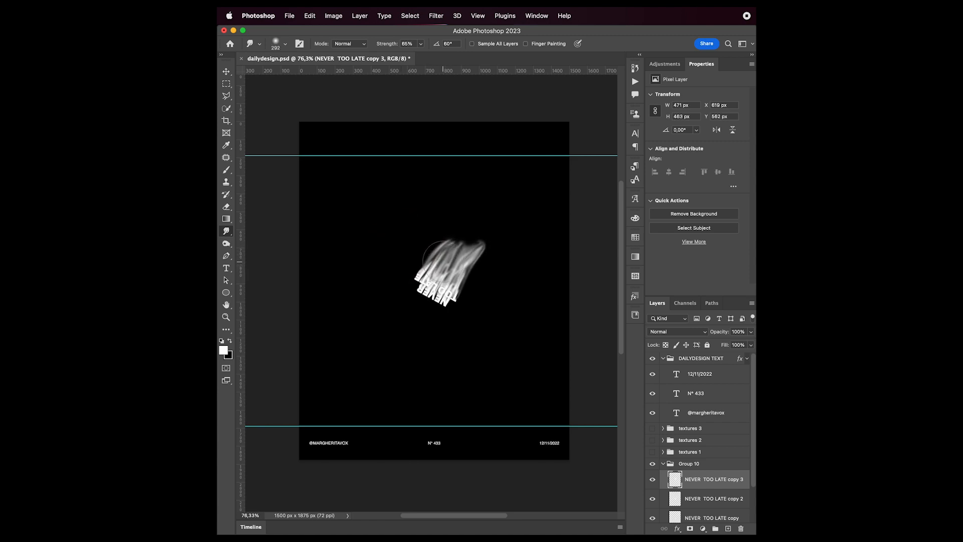
pyautogui.keyDown('alt'); pyautogui.keyDown('super'); pyautogui.click(444, 264); pyautogui.keyUp('super'); pyautogui.keyUp('alt')
pyautogui.moveTo(448, 285)
pyautogui.mouseDown()
pyautogui.moveTo(477, 240)
pyautogui.moveTo(464, 179)
pyautogui.mouseUp()
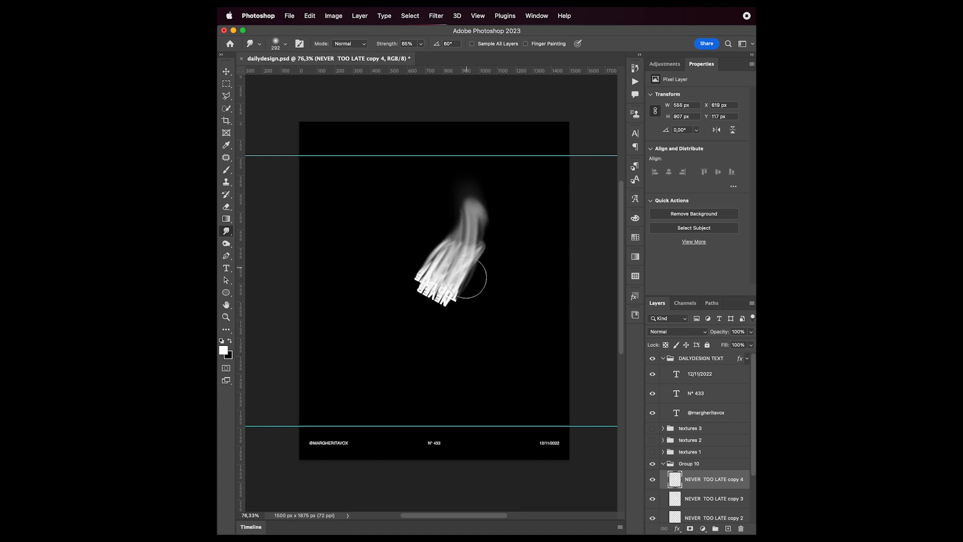
pyautogui.moveTo(464, 278)
pyautogui.mouseDown()
pyautogui.moveTo(493, 227)
pyautogui.moveTo(451, 175)
pyautogui.moveTo(346, 164)
pyautogui.mouseUp()
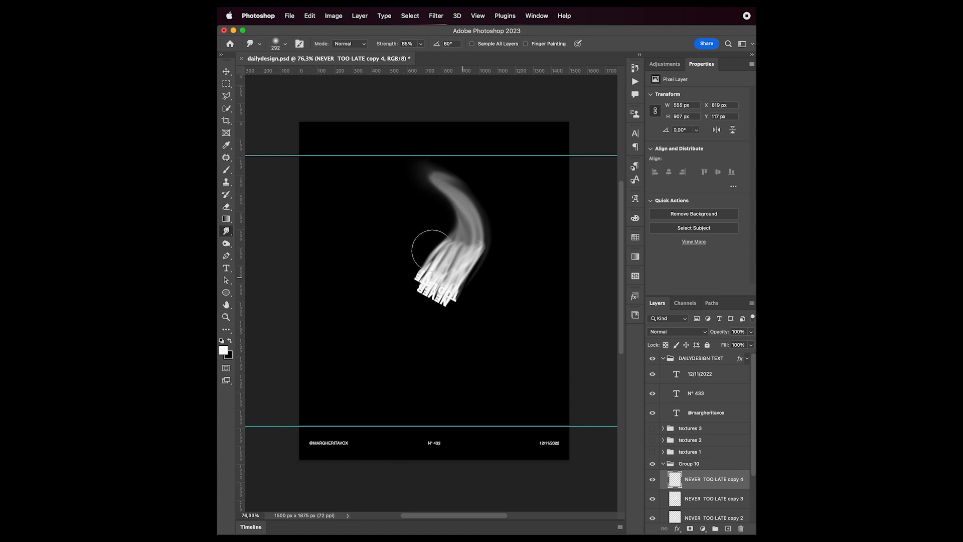
pyautogui.moveTo(448, 258)
pyautogui.mouseDown()
pyautogui.moveTo(419, 183)
pyautogui.moveTo(337, 191)
pyautogui.moveTo(292, 228)
pyautogui.mouseUp()
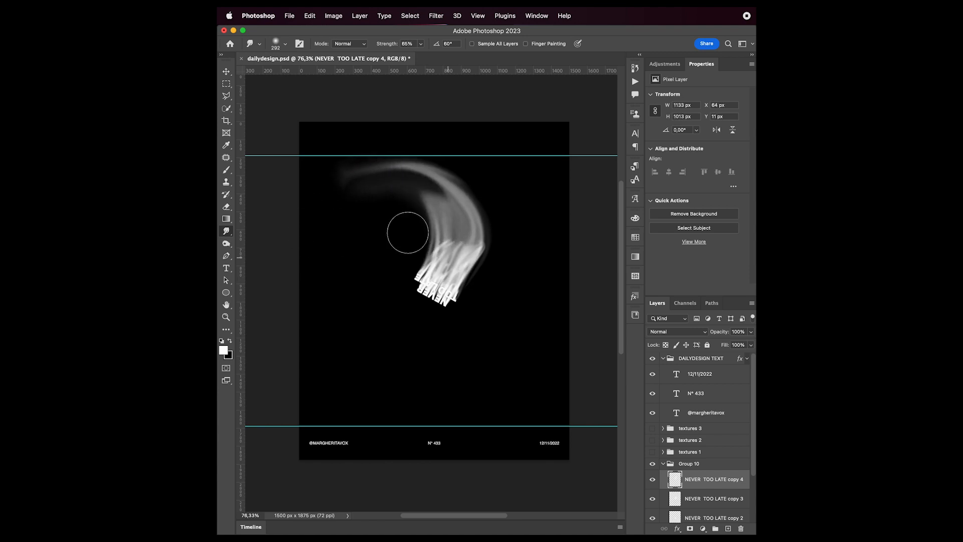
pyautogui.moveTo(451, 202); pyautogui.dragTo(255, 312)
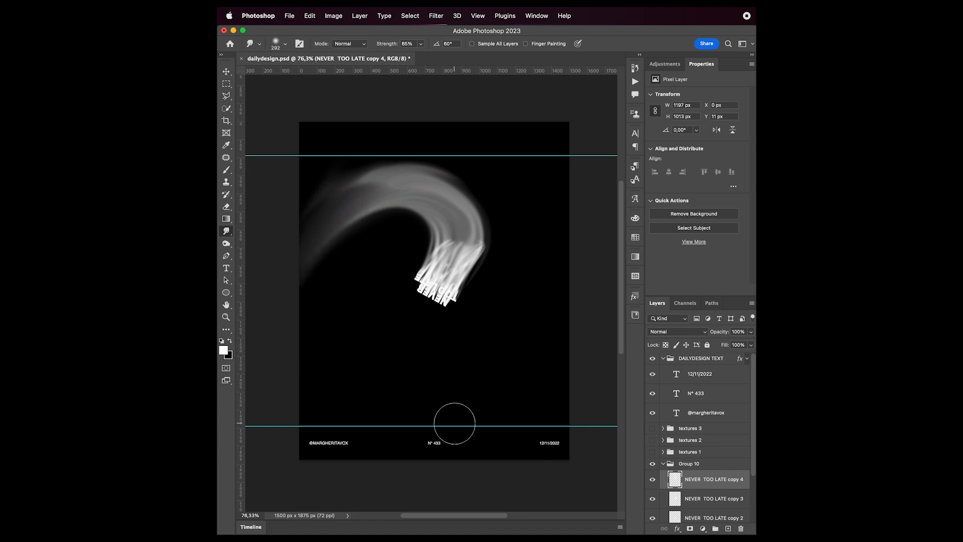
# - Duplicate the layer, strengthen the arc, and smudge it down the canvas's left side and toward the right along the bottom
pyautogui.press('super+j')
pyautogui.moveTo(466, 261)
pyautogui.mouseDown()
pyautogui.moveTo(435, 162)
pyautogui.moveTo(357, 178)
pyautogui.moveTo(243, 320)
pyautogui.mouseUp()
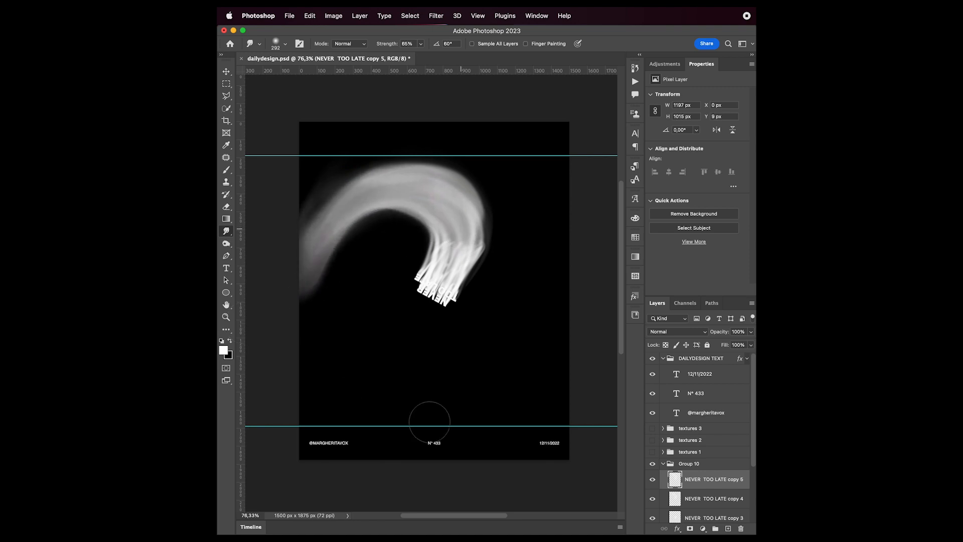
pyautogui.moveTo(308, 234); pyautogui.dragTo(404, 477)
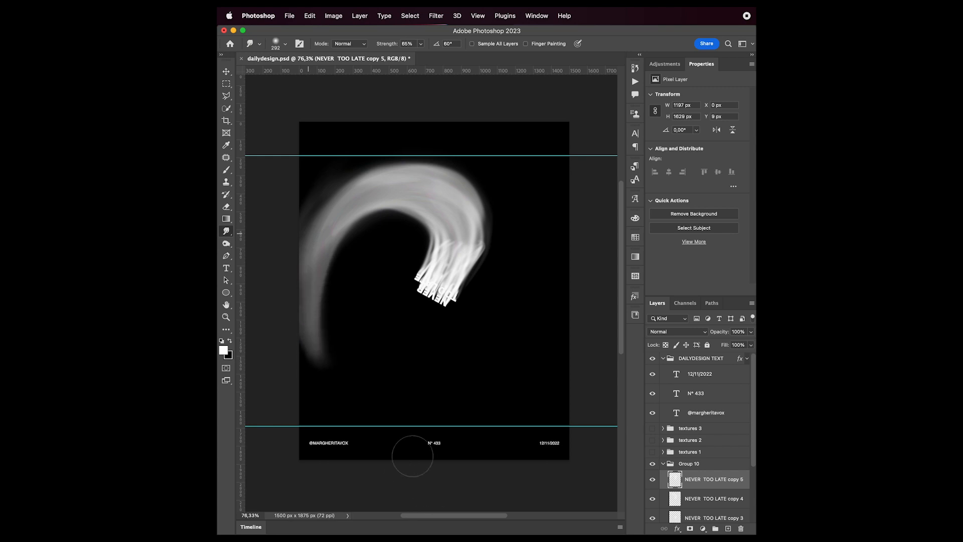
pyautogui.moveTo(369, 417); pyautogui.dragTo(585, 498)
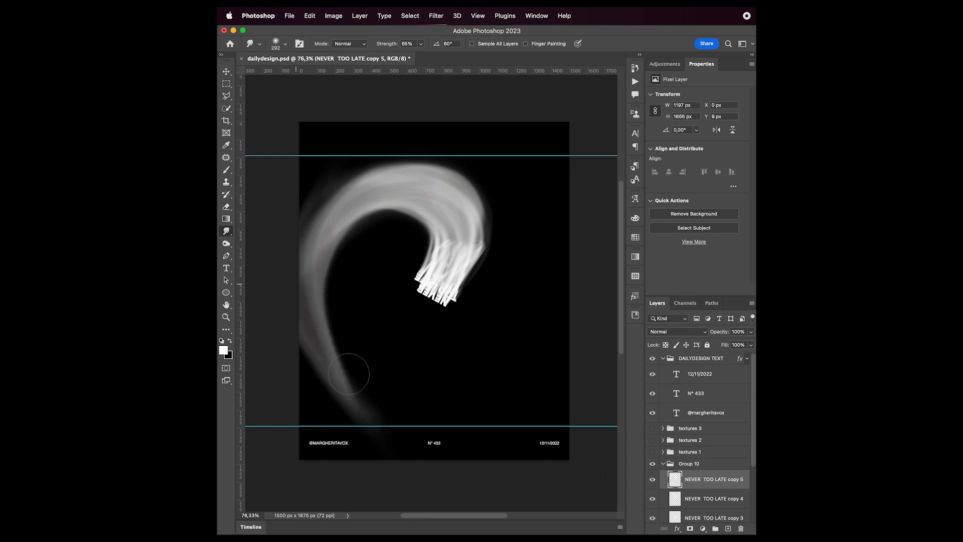
pyautogui.moveTo(309, 281)
pyautogui.mouseDown()
pyautogui.moveTo(351, 391)
pyautogui.moveTo(431, 441)
pyautogui.mouseUp()
pyautogui.moveTo(354, 385)
pyautogui.mouseDown()
pyautogui.moveTo(451, 401)
pyautogui.moveTo(557, 401)
pyautogui.mouseUp()
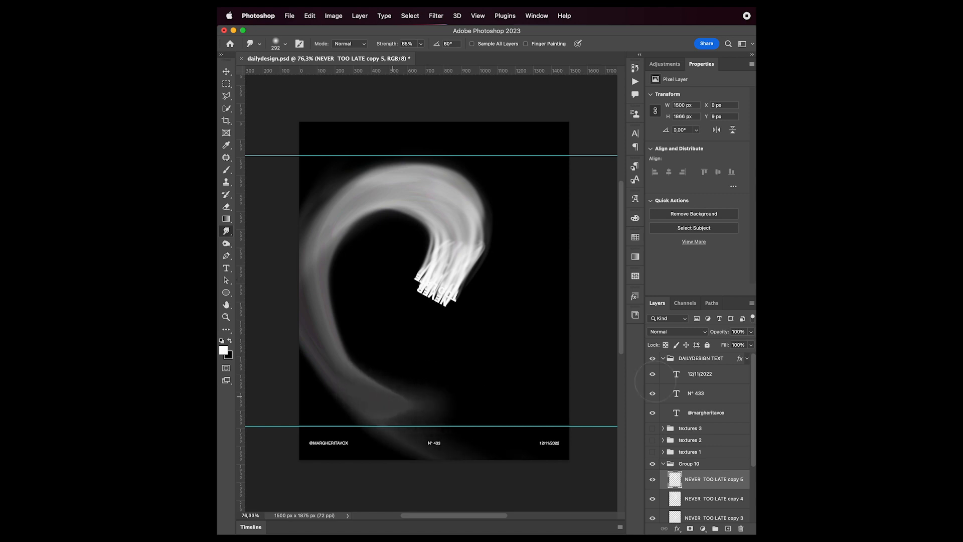
# - Broaden the top of the arc and smudge the swirl along the canvas's lower part and up toward its right edge
pyautogui.moveTo(454, 286)
pyautogui.mouseDown()
pyautogui.moveTo(479, 201)
pyautogui.moveTo(452, 168)
pyautogui.moveTo(396, 161)
pyautogui.mouseUp()
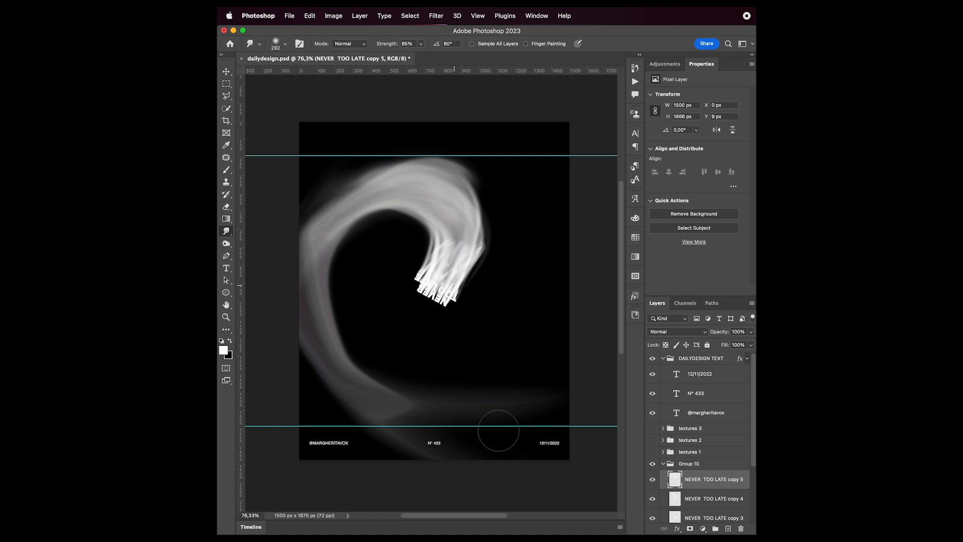
pyautogui.moveTo(393, 396)
pyautogui.mouseDown()
pyautogui.moveTo(348, 409)
pyautogui.moveTo(518, 425)
pyautogui.moveTo(616, 408)
pyautogui.mouseUp()
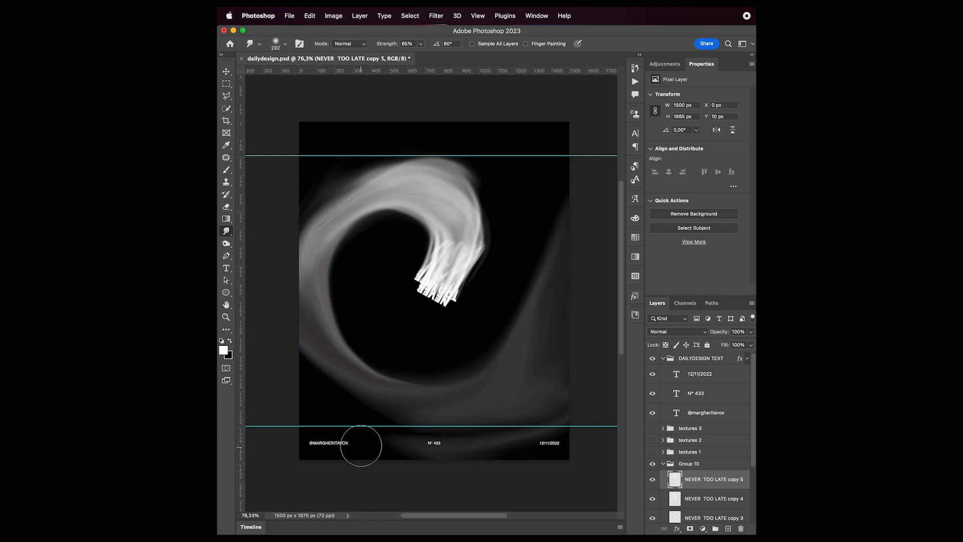
pyautogui.moveTo(364, 410); pyautogui.dragTo(552, 432)
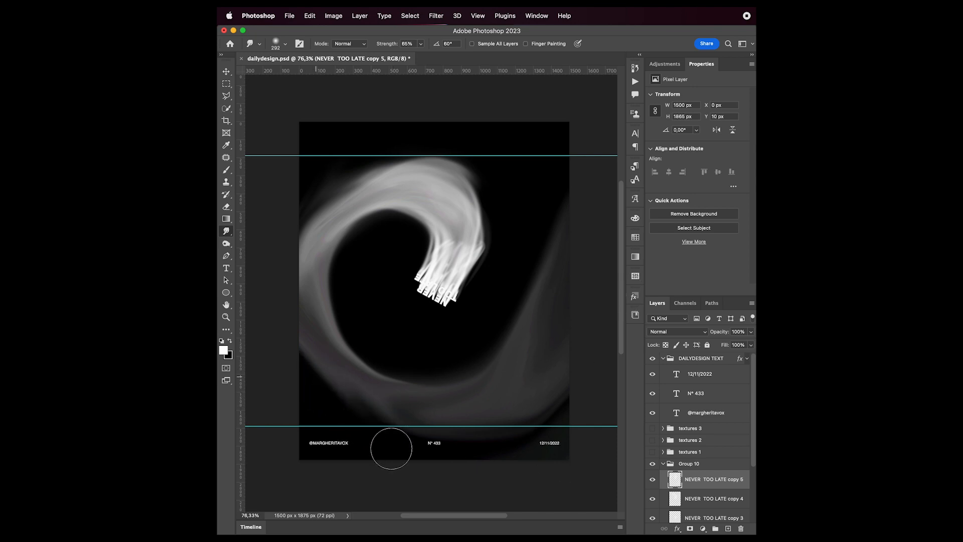
pyautogui.moveTo(457, 423)
pyautogui.mouseDown()
pyautogui.moveTo(536, 394)
pyautogui.moveTo(572, 348)
pyautogui.moveTo(575, 302)
pyautogui.mouseUp()
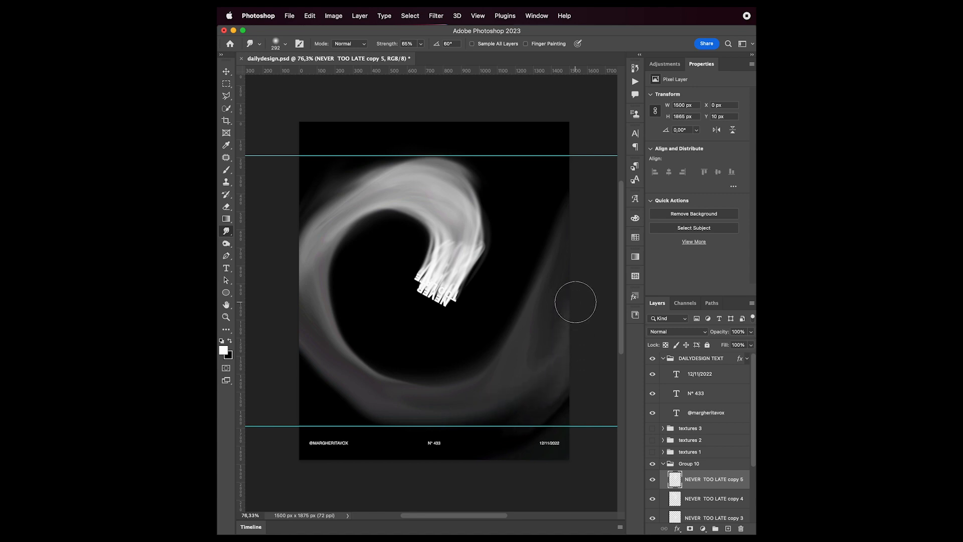
pyautogui.moveTo(379, 400)
pyautogui.mouseDown()
pyautogui.moveTo(440, 432)
pyautogui.moveTo(563, 401)
pyautogui.mouseUp()
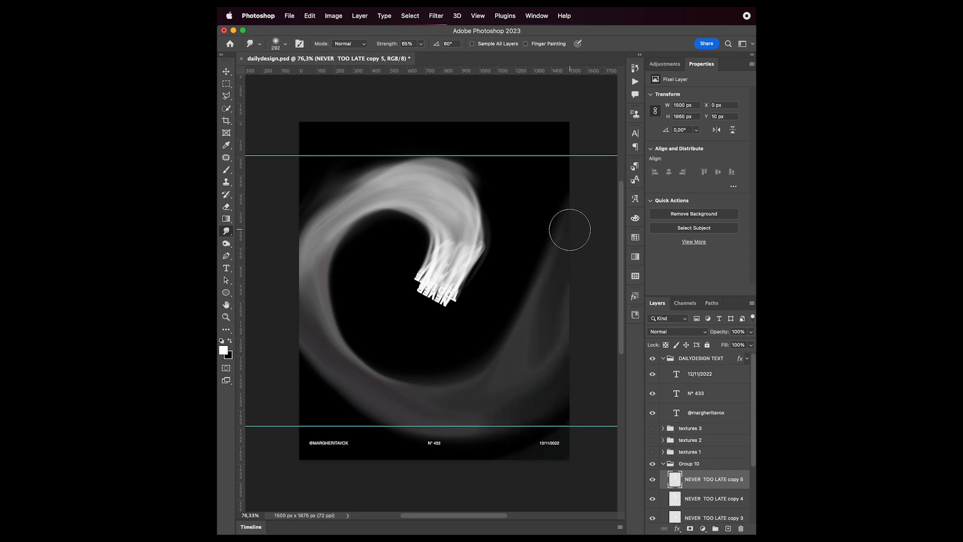
# - Continue smudging the swirl up the canvas's right side and around across the top toward the left
pyautogui.moveTo(570, 230); pyautogui.dragTo(549, 140)
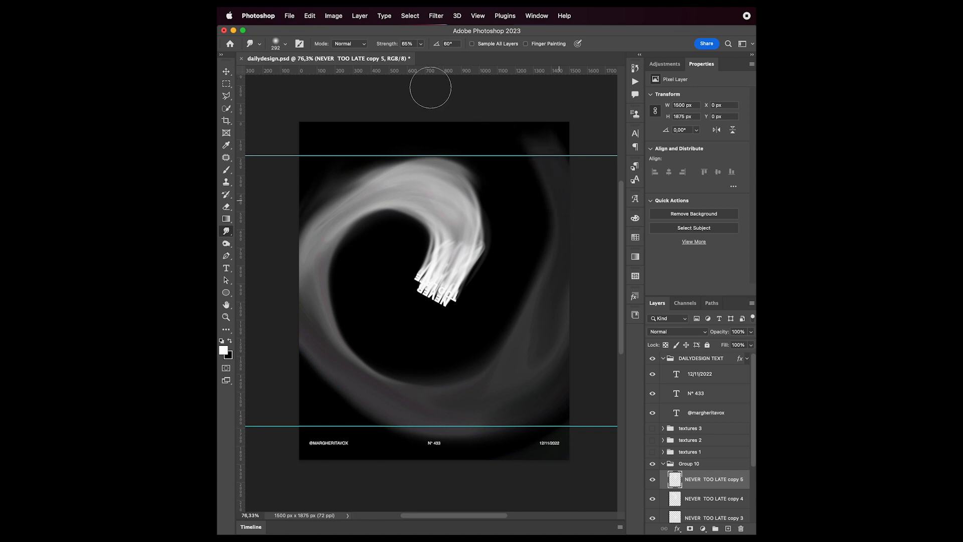
pyautogui.moveTo(563, 260); pyautogui.dragTo(537, 129)
pyautogui.moveTo(556, 208); pyautogui.dragTo(428, 92)
pyautogui.moveTo(533, 165); pyautogui.dragTo(356, 88)
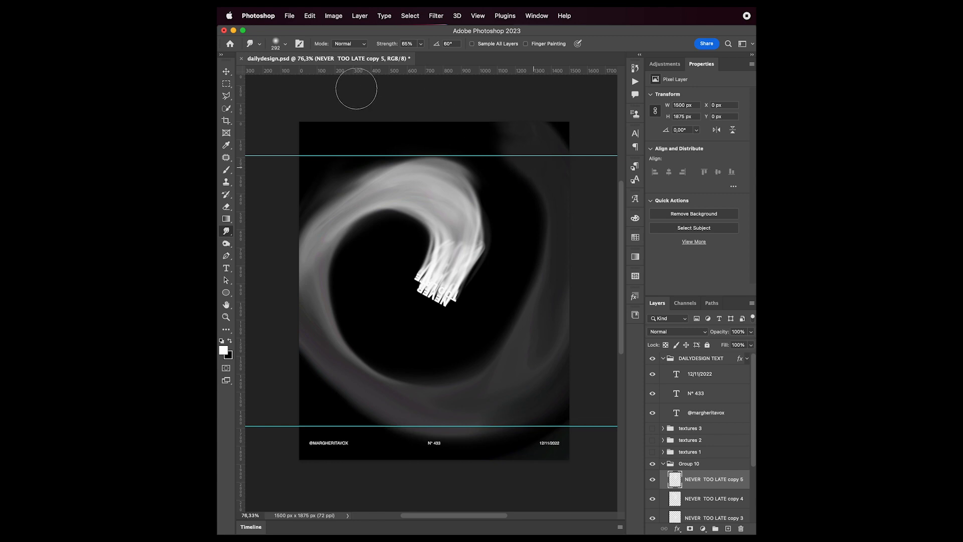
pyautogui.moveTo(509, 133); pyautogui.dragTo(284, 104)
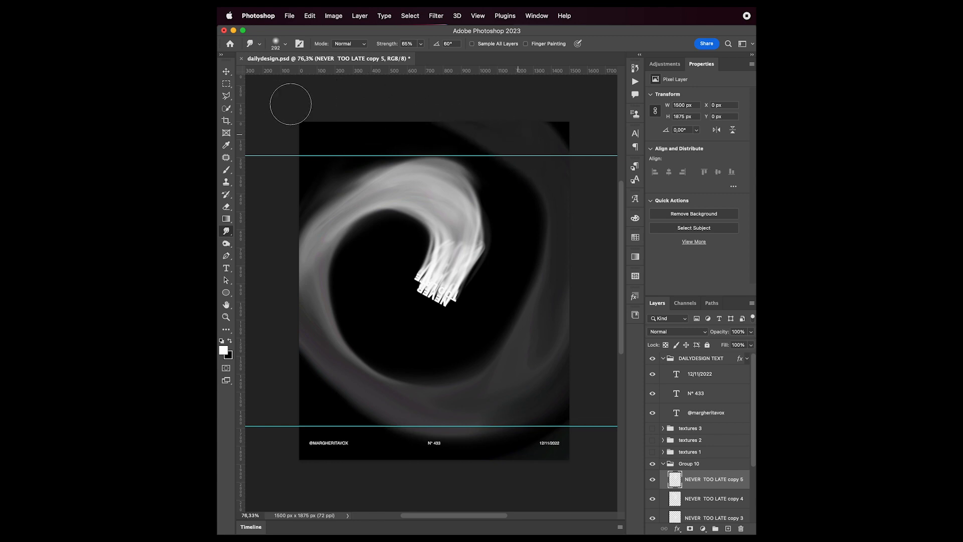
# - Extend the swirl off the canvas's upper-right corner, then smudge the NEVER TOO LATE copy 4 layer along the arc toward the canvas's left edge
pyautogui.moveTo(565, 146); pyautogui.dragTo(604, 81)
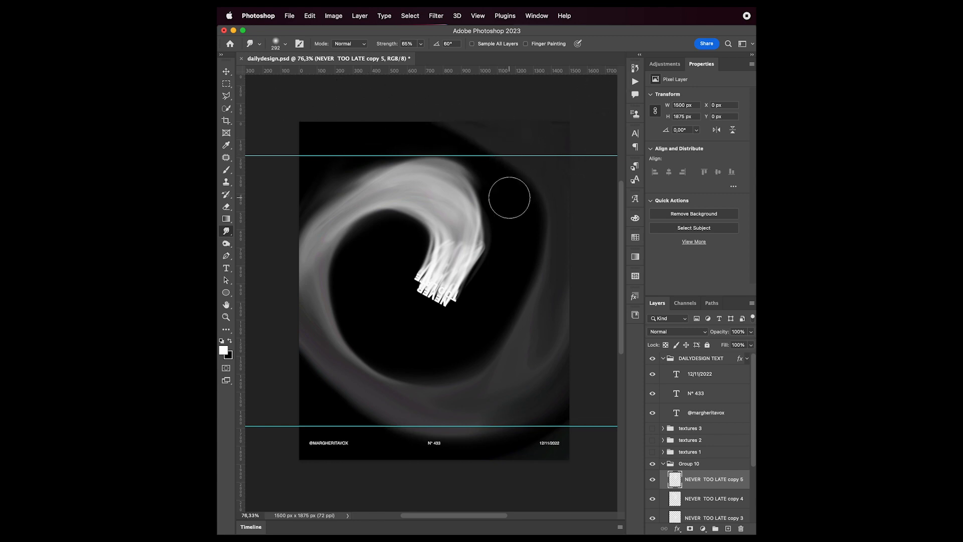
pyautogui.click(711, 499)
pyautogui.moveTo(456, 240)
pyautogui.mouseDown()
pyautogui.moveTo(441, 268)
pyautogui.moveTo(461, 273)
pyautogui.moveTo(471, 228)
pyautogui.moveTo(454, 178)
pyautogui.moveTo(404, 163)
pyautogui.moveTo(321, 178)
pyautogui.mouseUp()
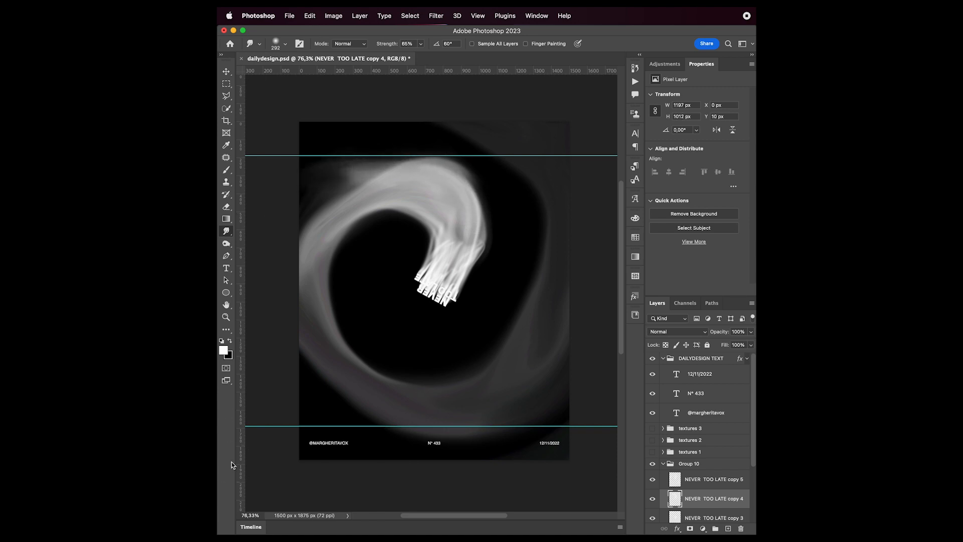
pyautogui.moveTo(381, 179)
pyautogui.mouseDown()
pyautogui.moveTo(318, 207)
pyautogui.moveTo(277, 340)
pyautogui.mouseUp()
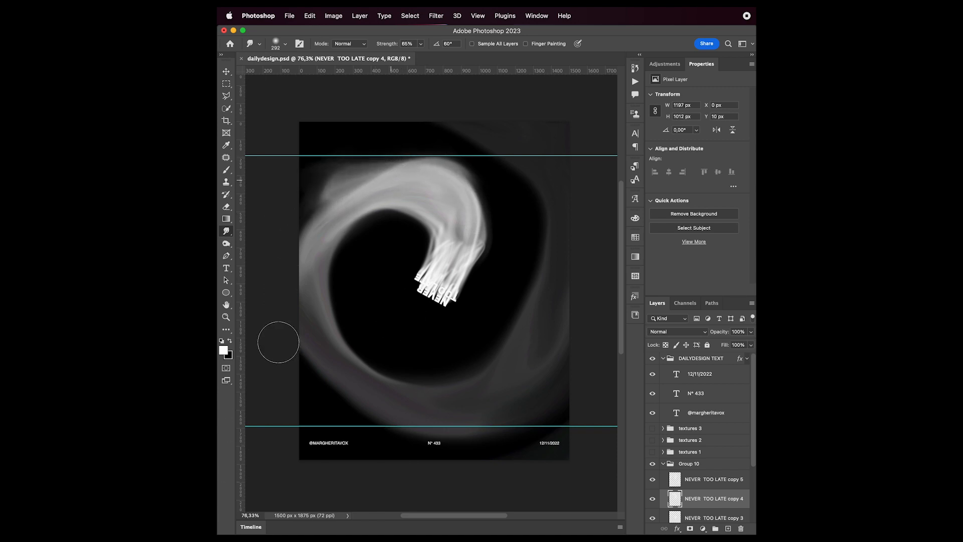
pyautogui.moveTo(336, 184)
pyautogui.mouseDown()
pyautogui.moveTo(273, 280)
pyautogui.moveTo(286, 364)
pyautogui.mouseUp()
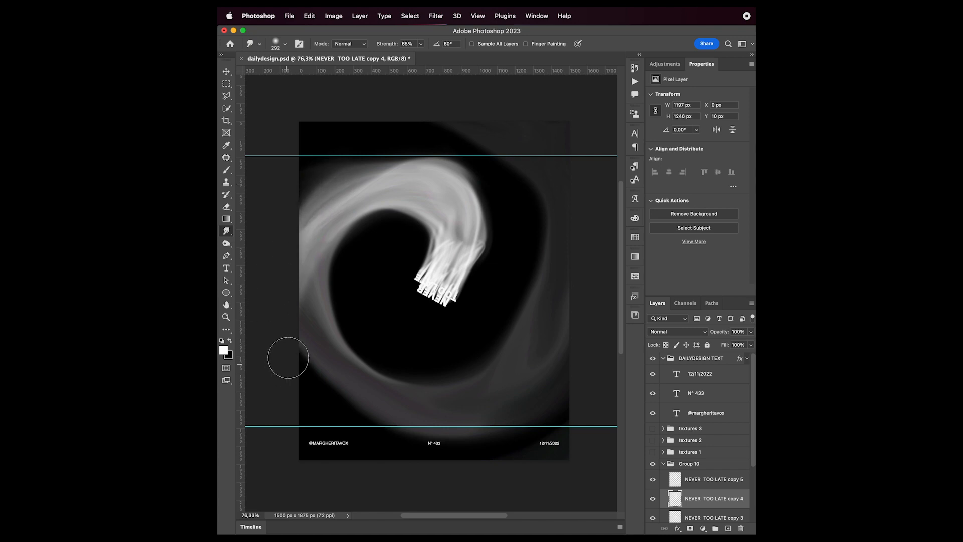
pyautogui.moveTo(483, 175)
pyautogui.mouseDown()
pyautogui.moveTo(441, 168)
pyautogui.moveTo(338, 195)
pyautogui.mouseUp()
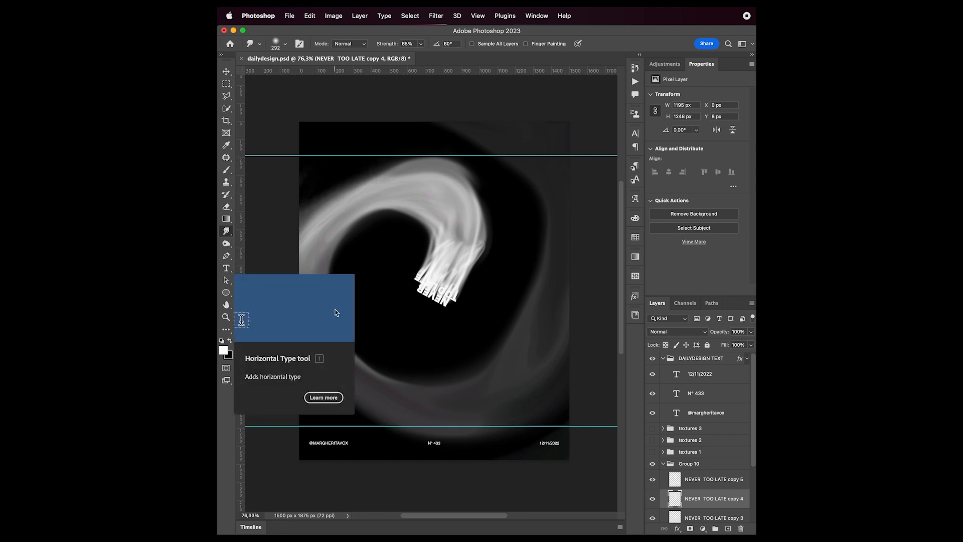
# - Smudge the NEVER TOO LATE copy 3 layer up from the lettering and around the whole swirl to the canvas's right edge
pyautogui.click(719, 516)
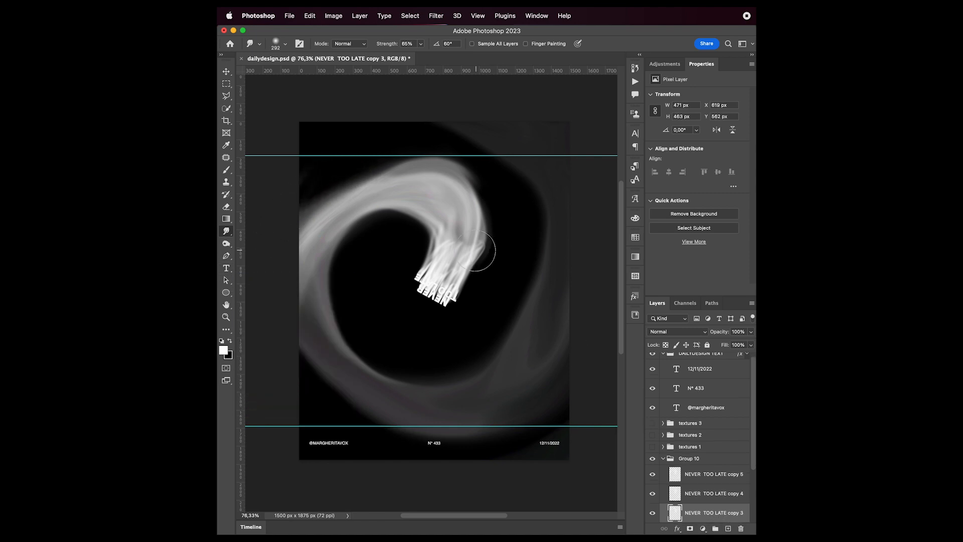
pyautogui.moveTo(465, 241); pyautogui.dragTo(468, 200)
pyautogui.moveTo(467, 227)
pyautogui.mouseDown()
pyautogui.moveTo(447, 184)
pyautogui.moveTo(470, 227)
pyautogui.moveTo(407, 188)
pyautogui.moveTo(359, 200)
pyautogui.moveTo(450, 202)
pyautogui.moveTo(359, 200)
pyautogui.moveTo(321, 251)
pyautogui.moveTo(389, 191)
pyautogui.moveTo(332, 218)
pyautogui.moveTo(341, 269)
pyautogui.moveTo(371, 188)
pyautogui.moveTo(315, 244)
pyautogui.moveTo(289, 351)
pyautogui.moveTo(371, 429)
pyautogui.moveTo(318, 262)
pyautogui.moveTo(307, 254)
pyautogui.moveTo(311, 343)
pyautogui.moveTo(398, 417)
pyautogui.moveTo(302, 277)
pyautogui.moveTo(302, 294)
pyautogui.moveTo(348, 374)
pyautogui.moveTo(443, 443)
pyautogui.moveTo(333, 357)
pyautogui.moveTo(392, 396)
pyautogui.moveTo(489, 421)
pyautogui.moveTo(599, 364)
pyautogui.moveTo(411, 390)
pyautogui.moveTo(395, 406)
pyautogui.moveTo(440, 419)
pyautogui.moveTo(486, 399)
pyautogui.moveTo(586, 262)
pyautogui.mouseUp()
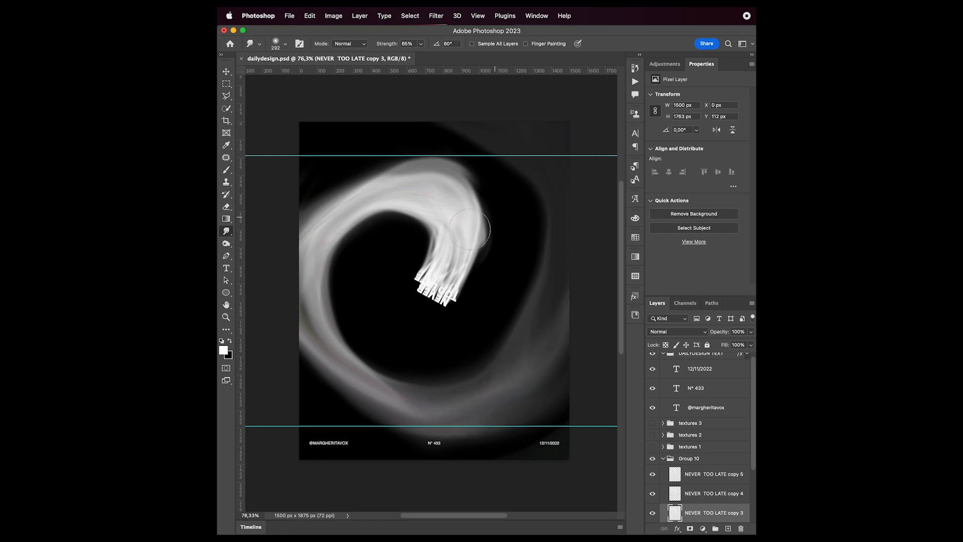
# - Smudge the NEVER TOO LATE copy 2 layer upward from the lettering, then lightly smudge the NEVER TOO LATE copy layer at the letters
pyautogui.scroll(-1, 701, 490)
pyautogui.scroll(-1, 702, 491)
pyautogui.click(701, 489)
pyautogui.moveTo(447, 272)
pyautogui.mouseDown()
pyautogui.moveTo(437, 282)
pyautogui.moveTo(451, 291)
pyautogui.moveTo(453, 238)
pyautogui.mouseUp()
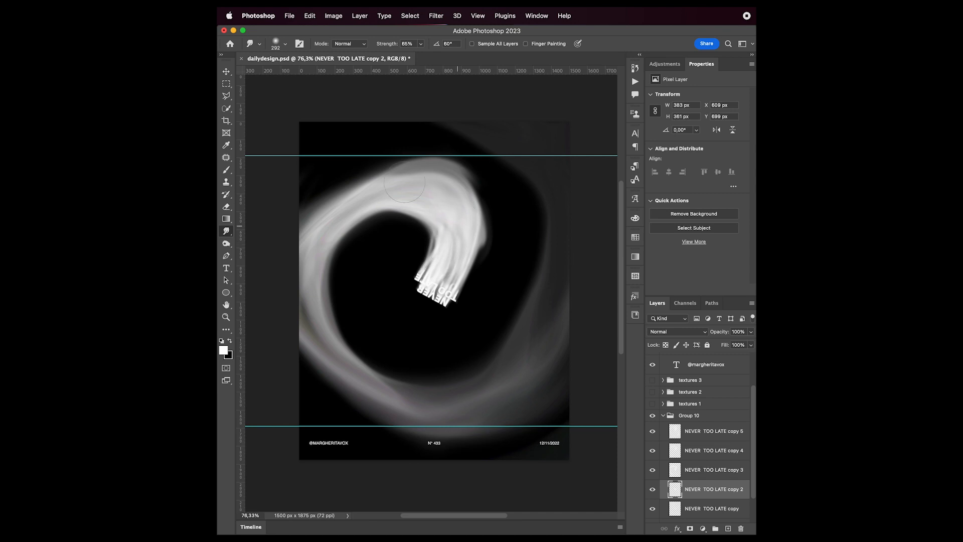
pyautogui.moveTo(466, 275)
pyautogui.mouseDown()
pyautogui.moveTo(500, 246)
pyautogui.moveTo(493, 213)
pyautogui.moveTo(479, 189)
pyautogui.mouseUp()
pyautogui.click(700, 509)
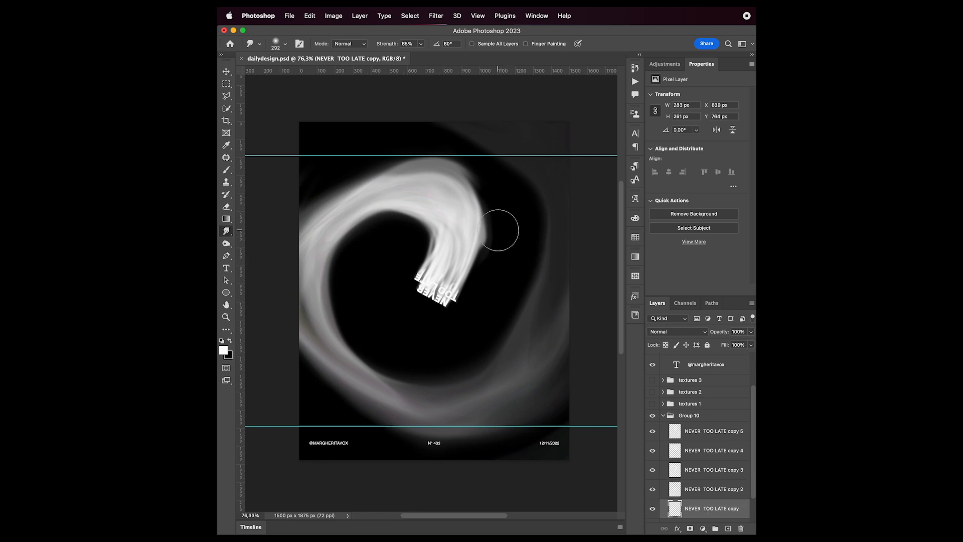
pyautogui.moveTo(435, 286); pyautogui.dragTo(436, 283)
# - Move the NEVER TOO LATE text layer above all smudged copies in Group 10 and preview other blending modes, keeping it at Normal
pyautogui.scroll(-2, 705, 482)
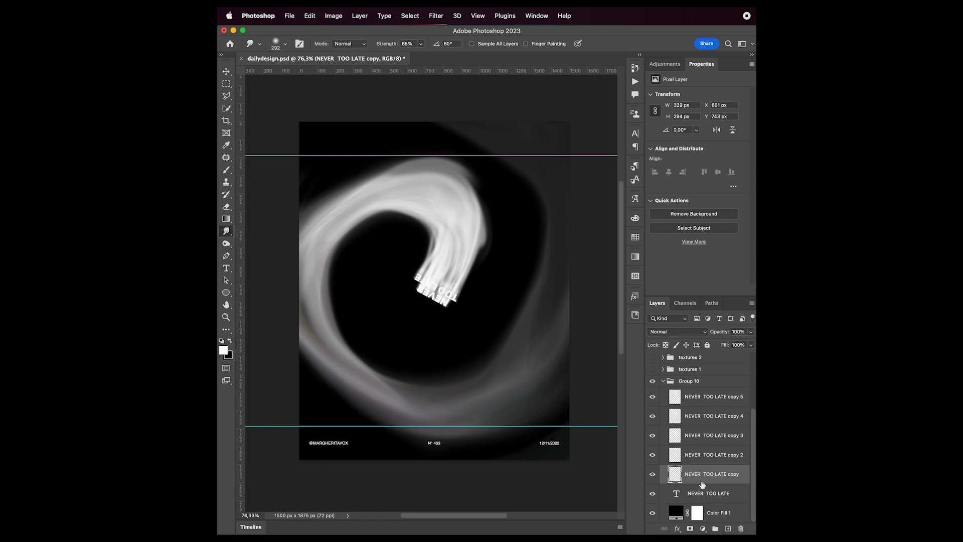
pyautogui.click(705, 494)
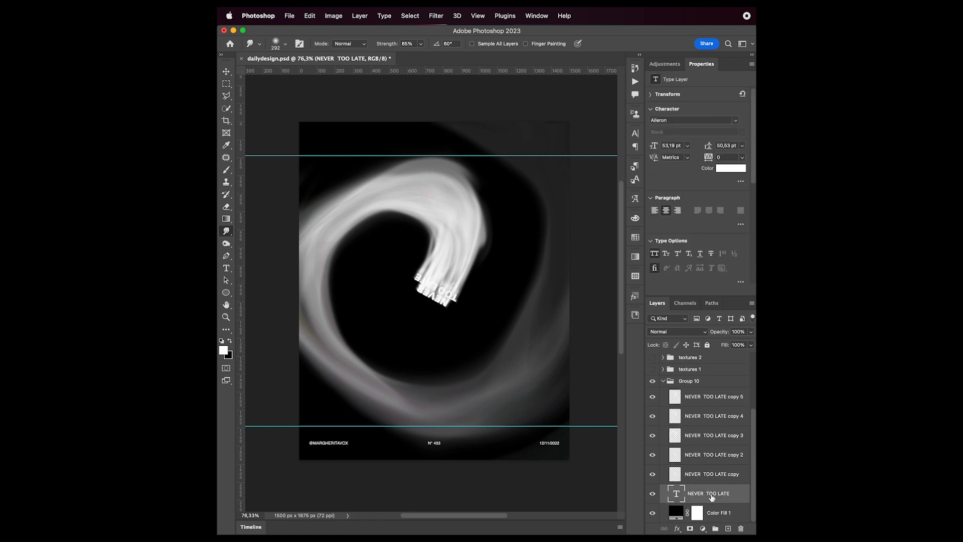
pyautogui.press('v')
pyautogui.moveTo(705, 495); pyautogui.dragTo(710, 390)
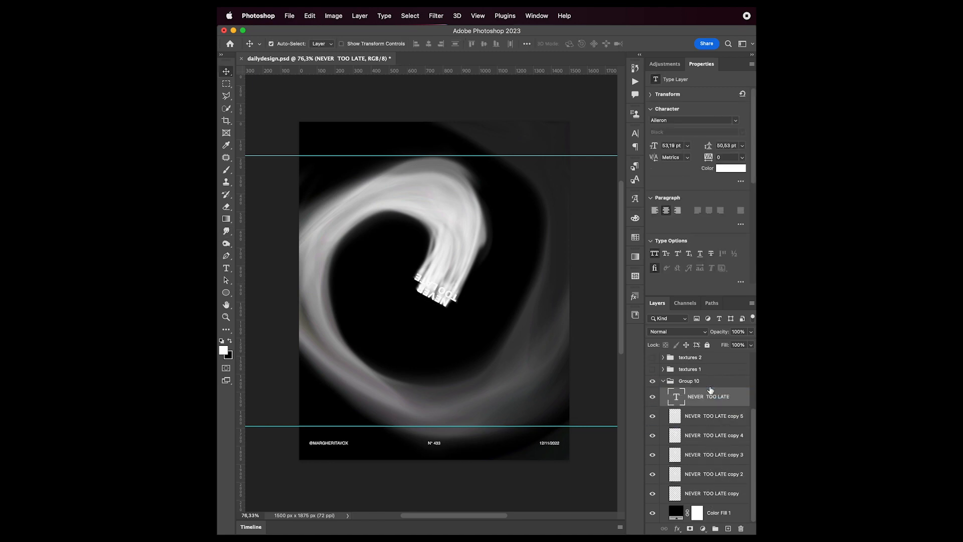
pyautogui.click(670, 332)
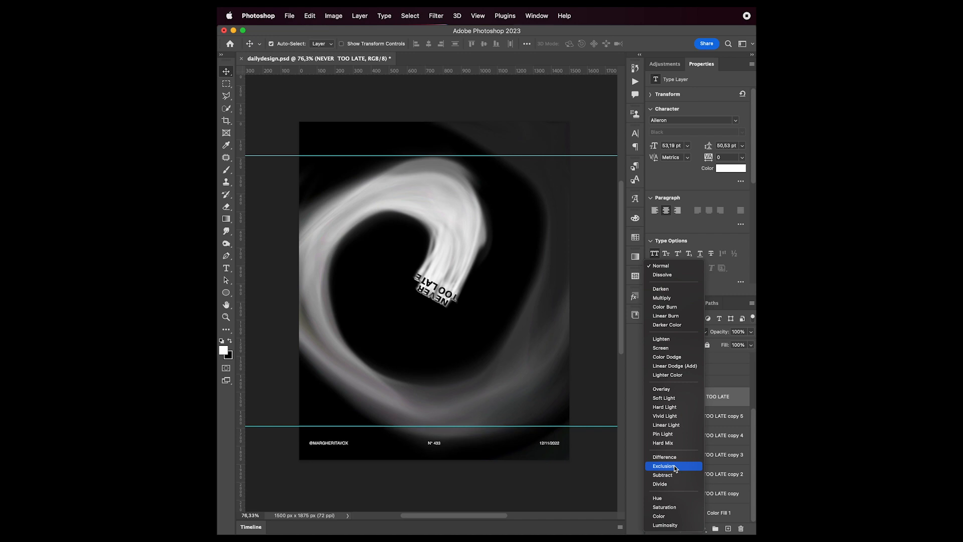
pyautogui.click(738, 396)
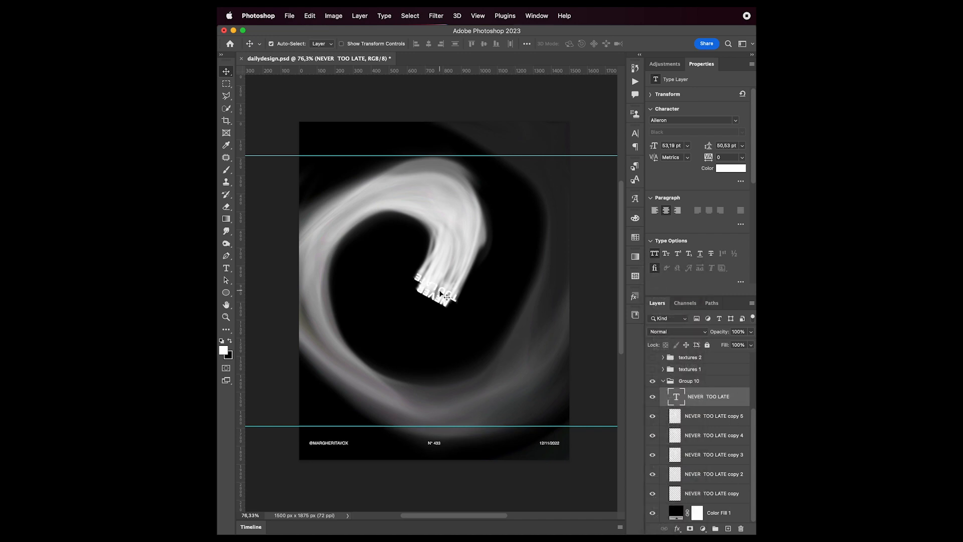
# - Smudge the NEVER TOO LATE copy 5 layer from above the lettering around the inner edge of the swirl to the canvas's right side
pyautogui.click(688, 417)
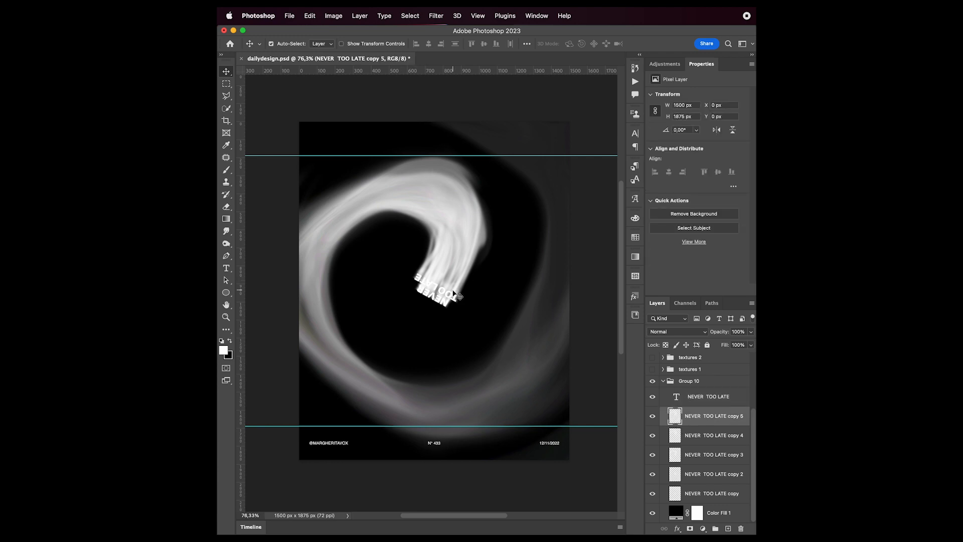
pyautogui.click(226, 231)
pyautogui.moveTo(440, 275); pyautogui.dragTo(458, 232)
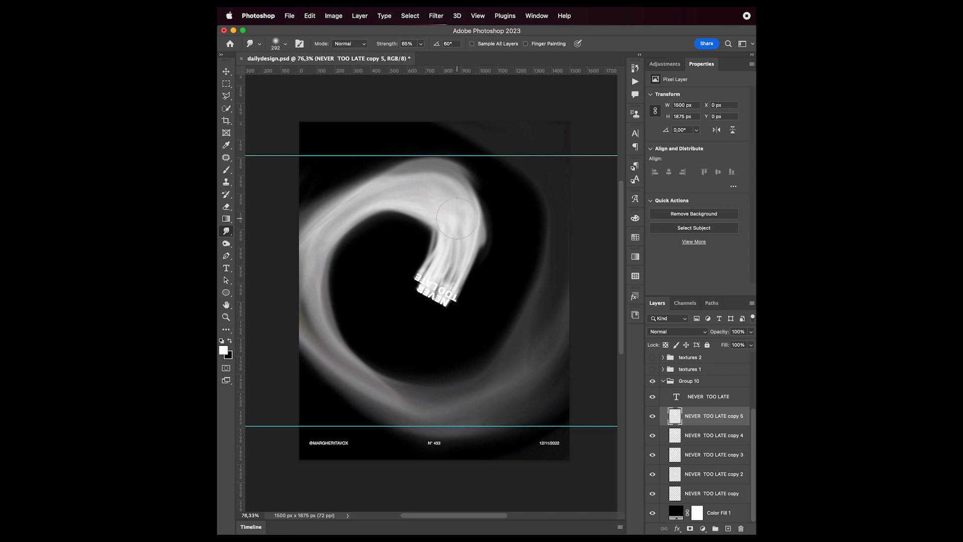
pyautogui.moveTo(447, 294)
pyautogui.mouseDown()
pyautogui.moveTo(466, 239)
pyautogui.moveTo(468, 209)
pyautogui.moveTo(455, 187)
pyautogui.moveTo(415, 186)
pyautogui.moveTo(357, 219)
pyautogui.moveTo(324, 282)
pyautogui.moveTo(336, 345)
pyautogui.moveTo(378, 397)
pyautogui.moveTo(354, 381)
pyautogui.moveTo(453, 397)
pyautogui.moveTo(557, 296)
pyautogui.moveTo(591, 172)
pyautogui.mouseUp()
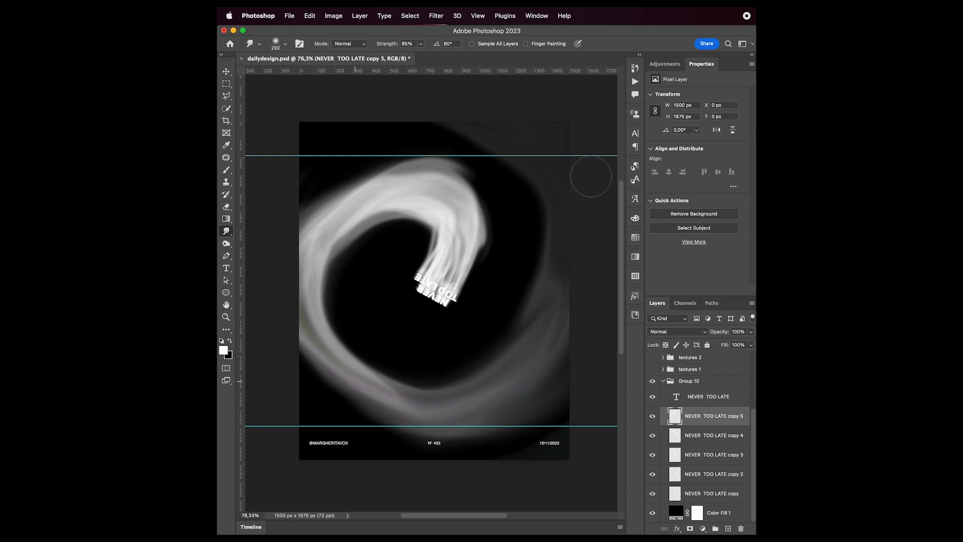
pyautogui.moveTo(494, 247); pyautogui.dragTo(484, 211)
# - Smudge the NEVER TOO LATE copy 4 layer over the top of the arc and down along the canvas's left edge
pyautogui.click(711, 435)
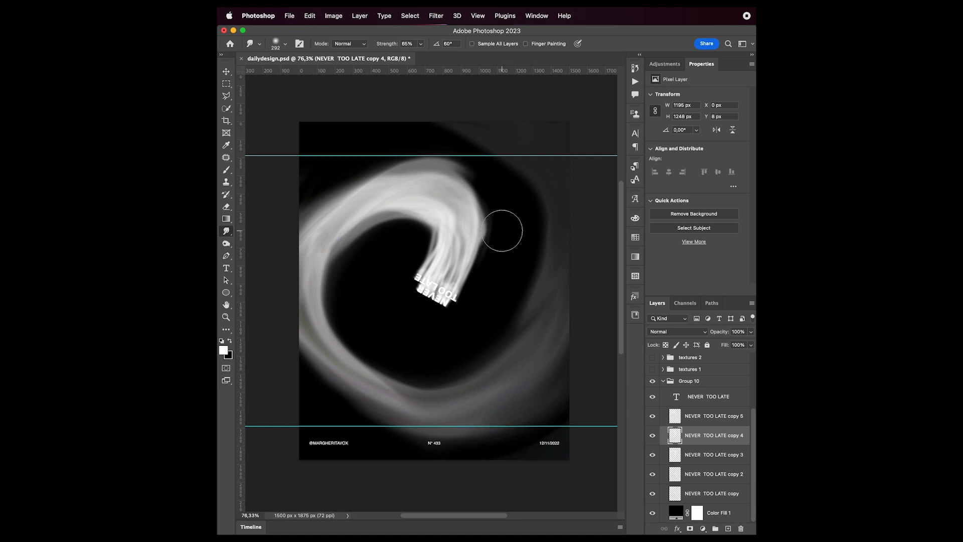
pyautogui.moveTo(426, 170); pyautogui.dragTo(394, 164)
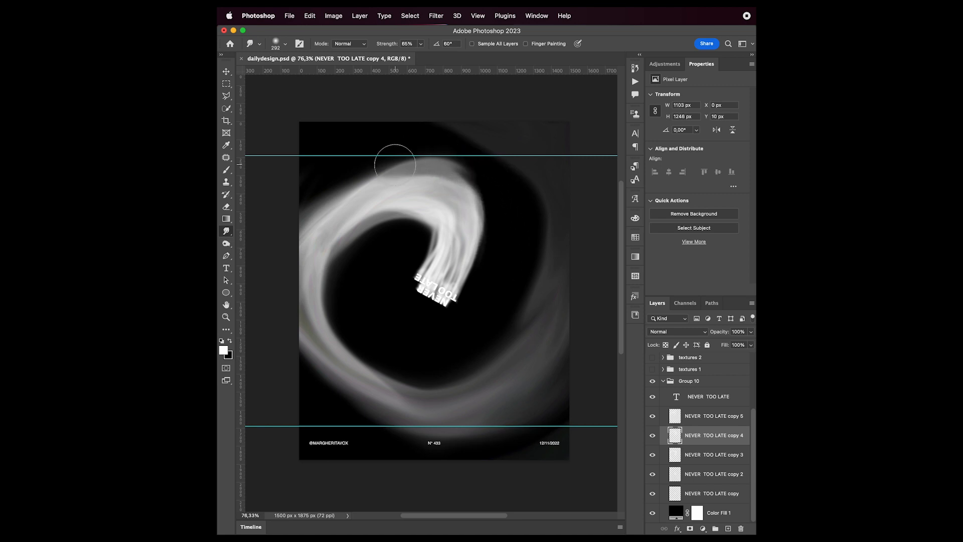
pyautogui.moveTo(452, 199)
pyautogui.mouseDown()
pyautogui.moveTo(440, 151)
pyautogui.moveTo(370, 163)
pyautogui.moveTo(318, 206)
pyautogui.moveTo(288, 251)
pyautogui.moveTo(281, 290)
pyautogui.mouseUp()
pyautogui.moveTo(450, 246)
pyautogui.mouseDown()
pyautogui.moveTo(446, 216)
pyautogui.moveTo(413, 198)
pyautogui.moveTo(385, 198)
pyautogui.moveTo(324, 254)
pyautogui.moveTo(321, 245)
pyautogui.moveTo(310, 325)
pyautogui.moveTo(318, 398)
pyautogui.mouseUp()
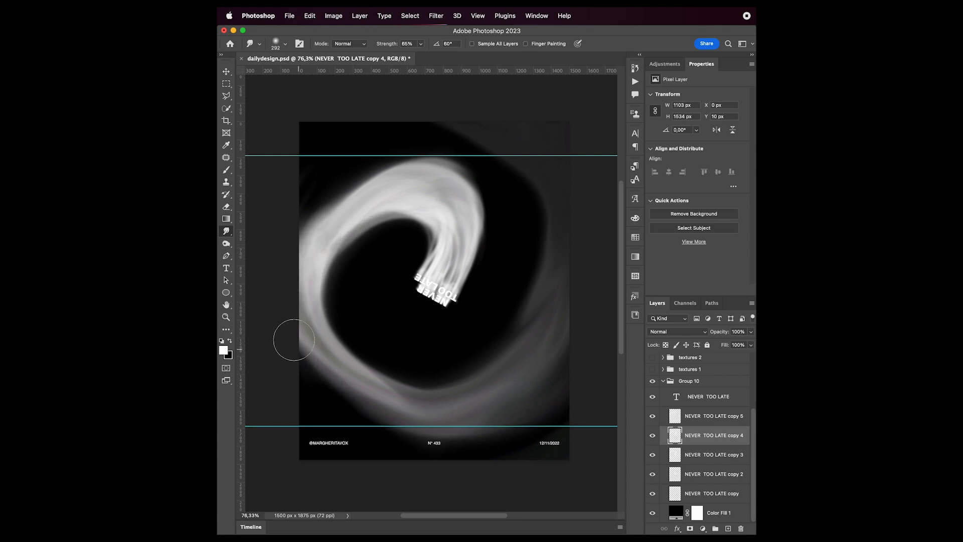
# - Blend the streaks just above the lettering by smudging the NEVER TOO LATE copy 3 layer up into the arc
pyautogui.click(720, 455)
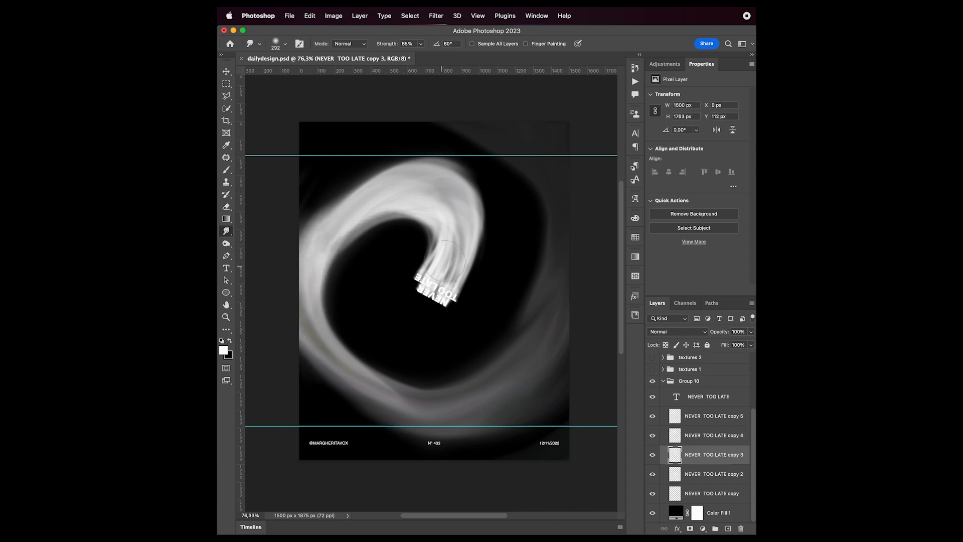
pyautogui.moveTo(450, 250)
pyautogui.mouseDown()
pyautogui.moveTo(441, 234)
pyautogui.moveTo(453, 230)
pyautogui.moveTo(437, 201)
pyautogui.mouseUp()
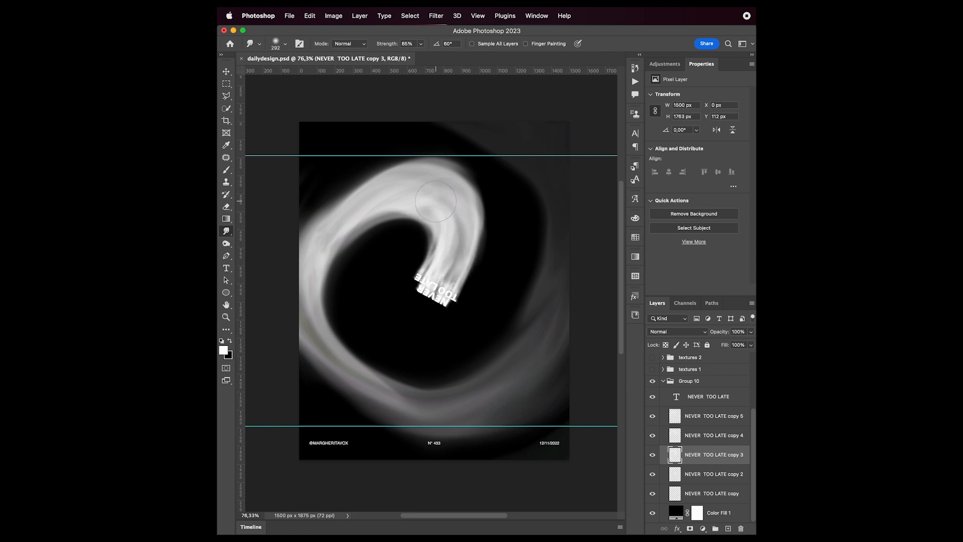
pyautogui.moveTo(447, 283); pyautogui.dragTo(450, 287)
# - Duplicate the NEVER TOO LATE text layer, rasterize the original beneath it, and smudge its letters slightly into the streaks
pyautogui.press('v')
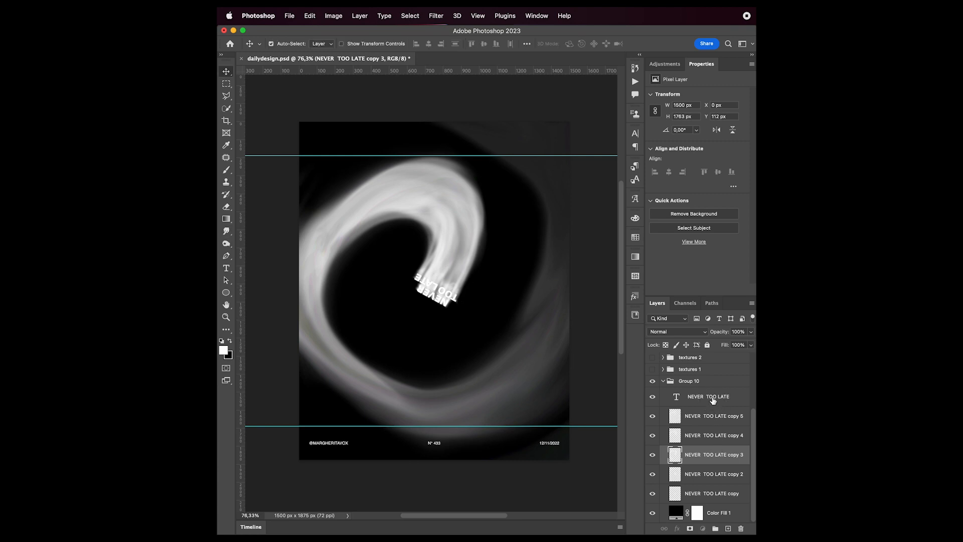
pyautogui.click(712, 397)
pyautogui.press('super+j')
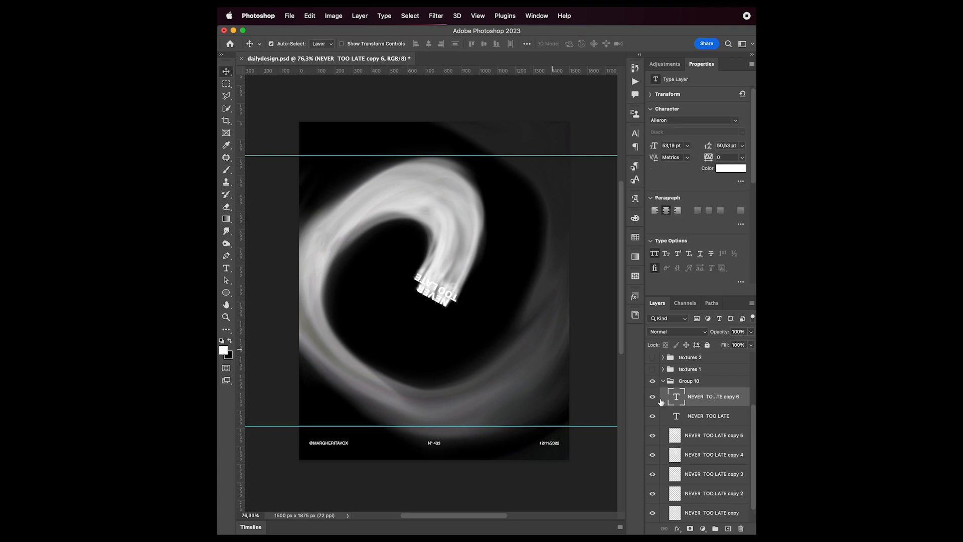
pyautogui.click(714, 419)
pyautogui.click(226, 231)
pyautogui.click(444, 288)
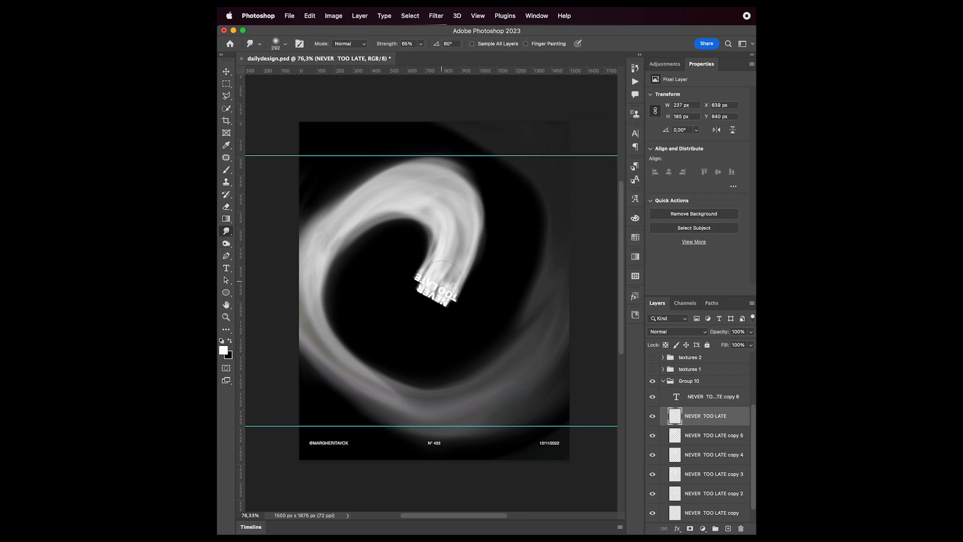
pyautogui.moveTo(441, 282)
pyautogui.mouseDown()
pyautogui.moveTo(420, 279)
pyautogui.moveTo(451, 301)
pyautogui.mouseUp()
pyautogui.press('v')
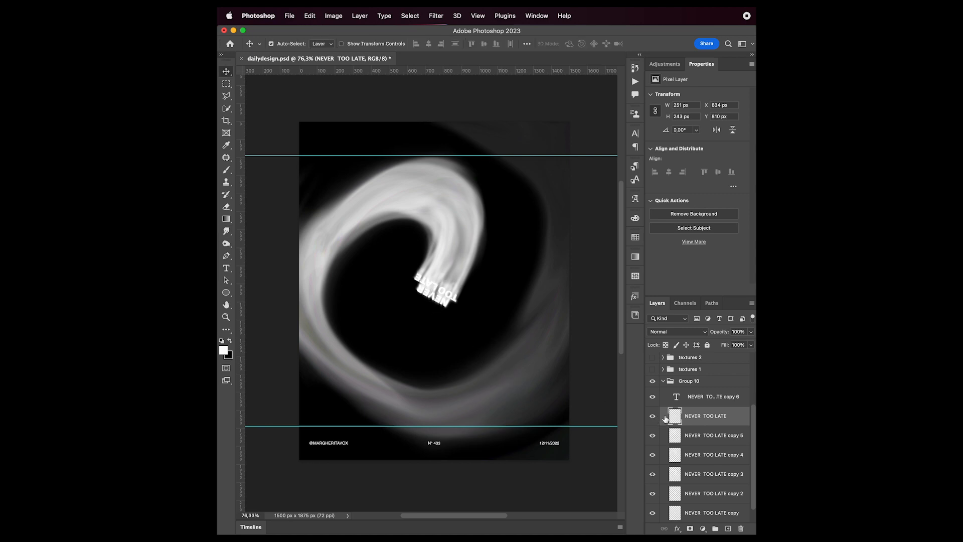
# - Add a Gradient Map adjustment with the red, white and dark-blue gradient above the text layer, and reverse the gradient
pyautogui.click(705, 398)
pyautogui.click(664, 64)
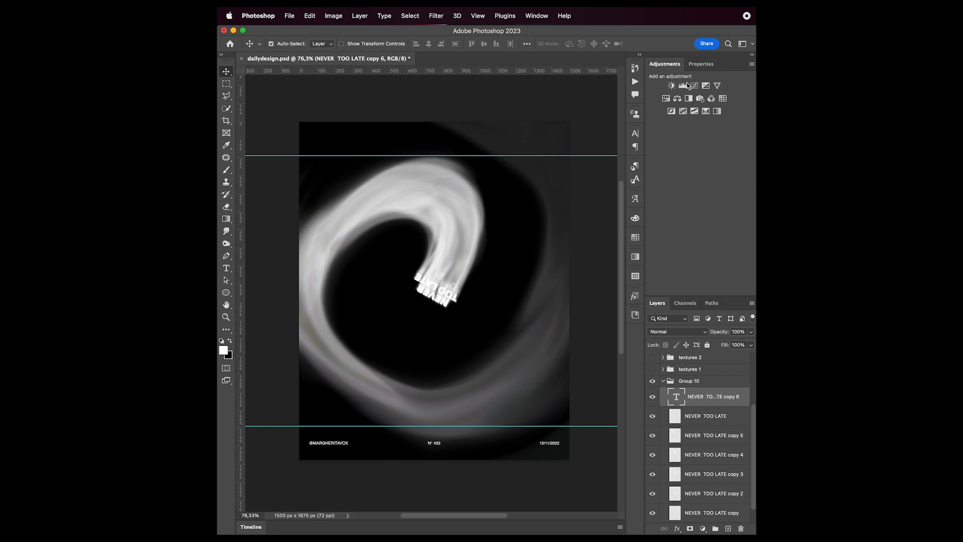
pyautogui.click(717, 111)
pyautogui.click(688, 98)
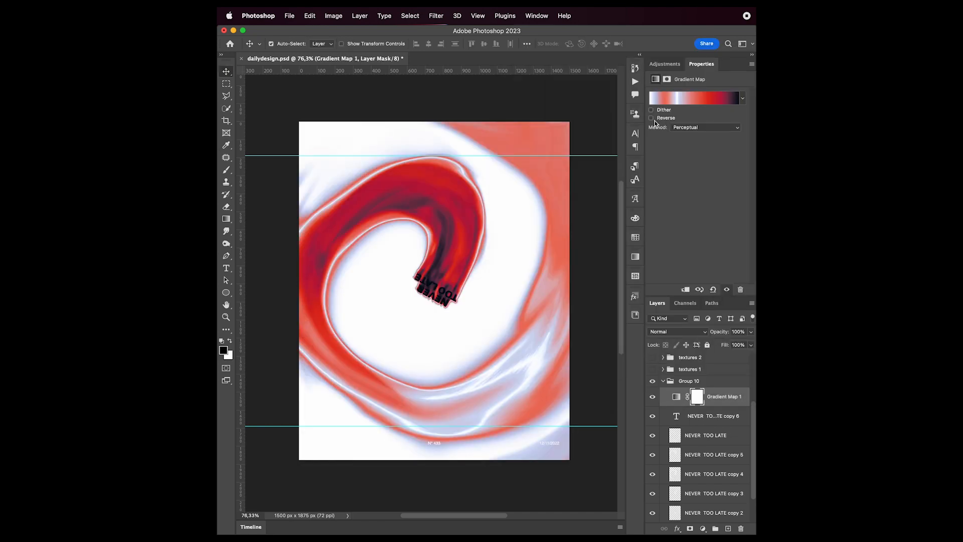
pyautogui.click(651, 118)
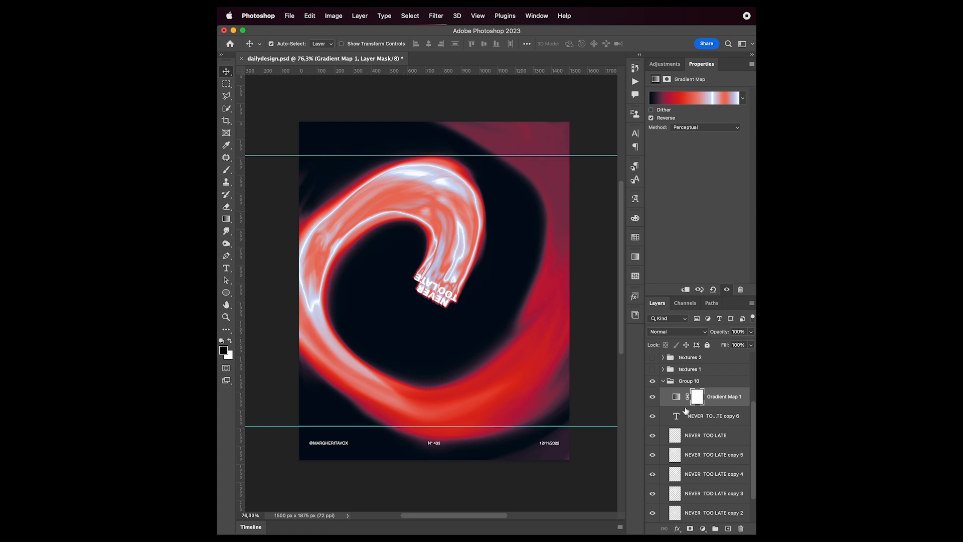
# - Group the text layer with its smudged copies, then merge a duplicate of that group into one layer and hide the original group
pyautogui.click(700, 420)
pyautogui.scroll(-2, 707, 472)
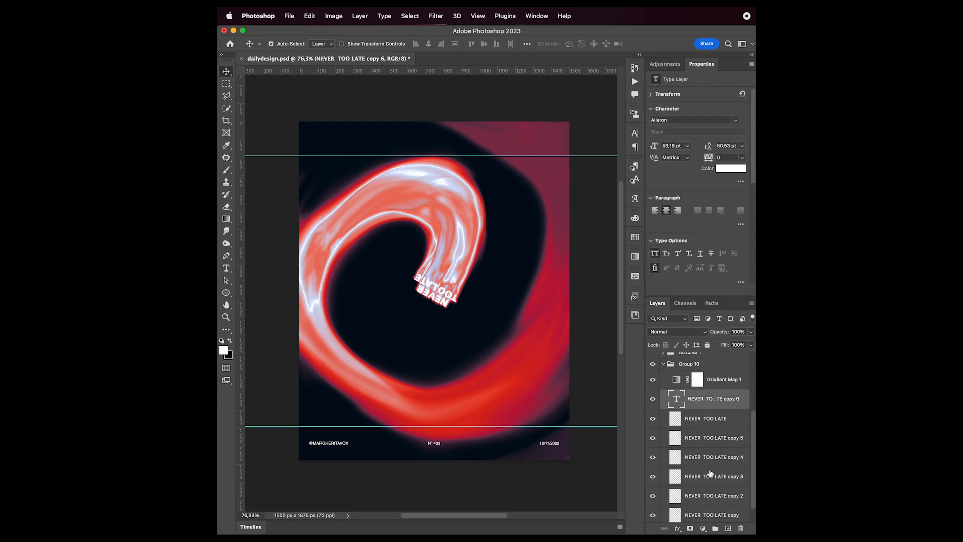
pyautogui.keyDown('shift'); pyautogui.click(696, 501); pyautogui.keyUp('shift')
pyautogui.hotkey('ctrl', 'g')
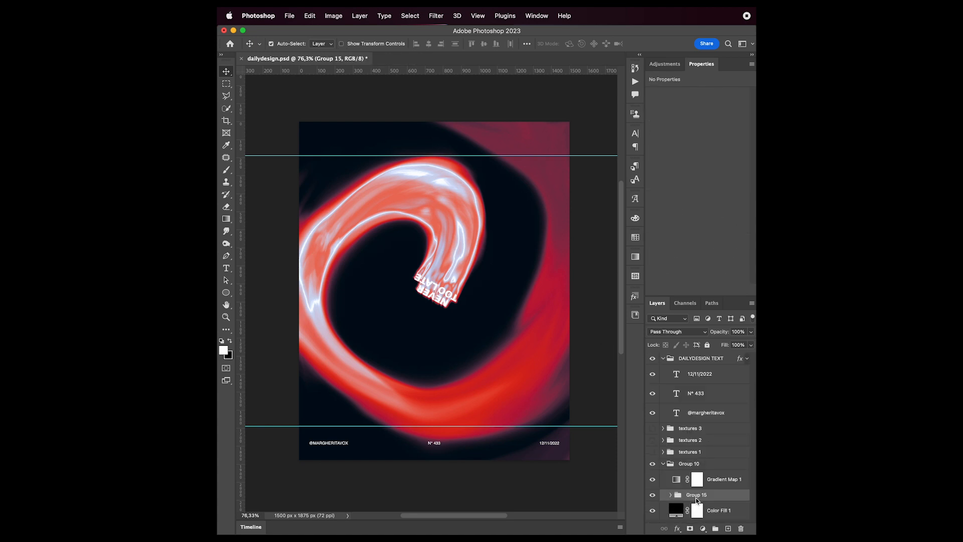
pyautogui.hotkey('ctrl', 'j')
pyautogui.hotkey('ctrl', 'e')
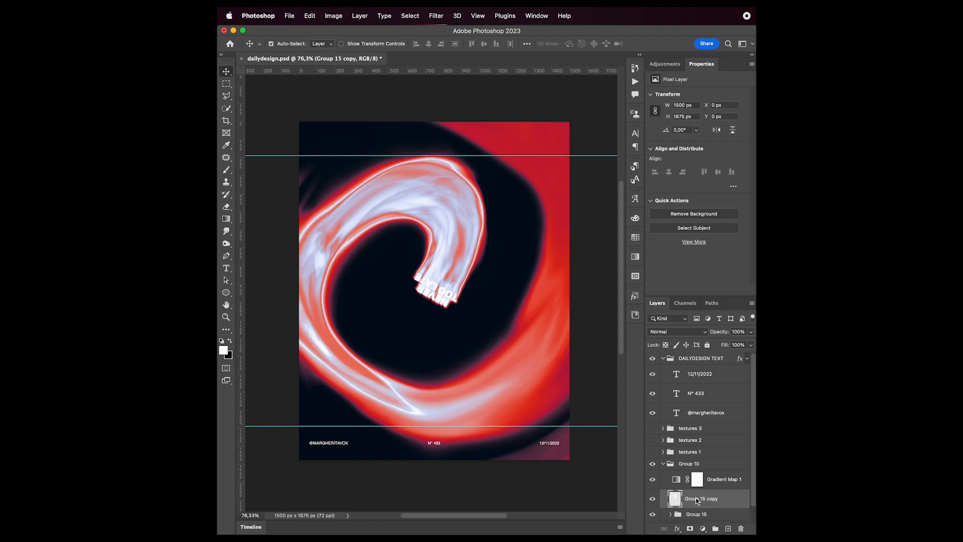
pyautogui.click(652, 514)
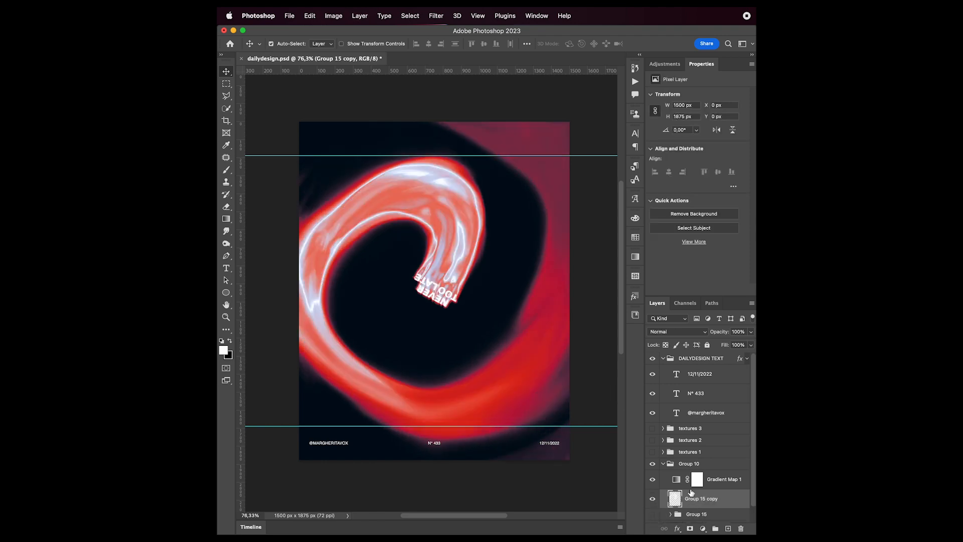
# - Smudge the merged Group 15 copy layer along the swirl's outer left edge and down through its lower curve
pyautogui.click(226, 231)
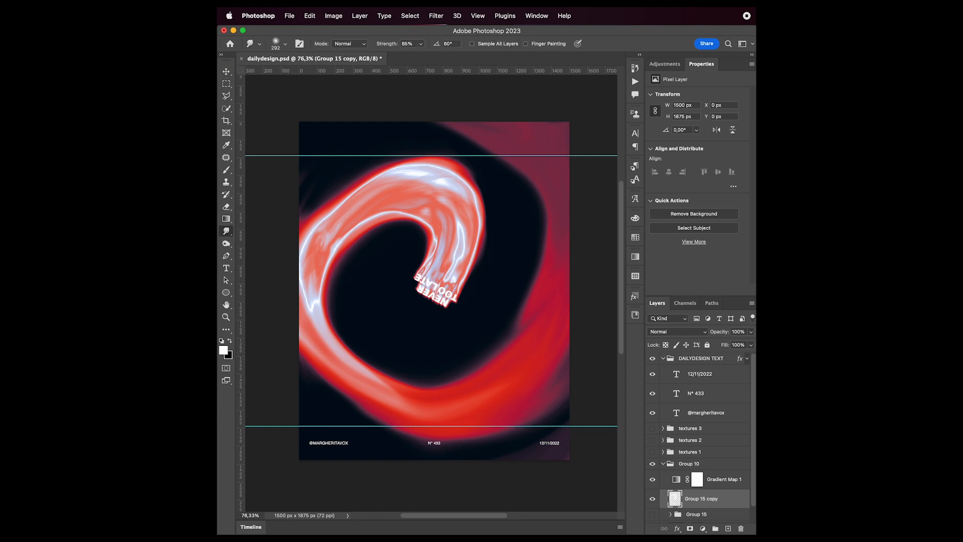
pyautogui.moveTo(376, 182); pyautogui.dragTo(284, 247)
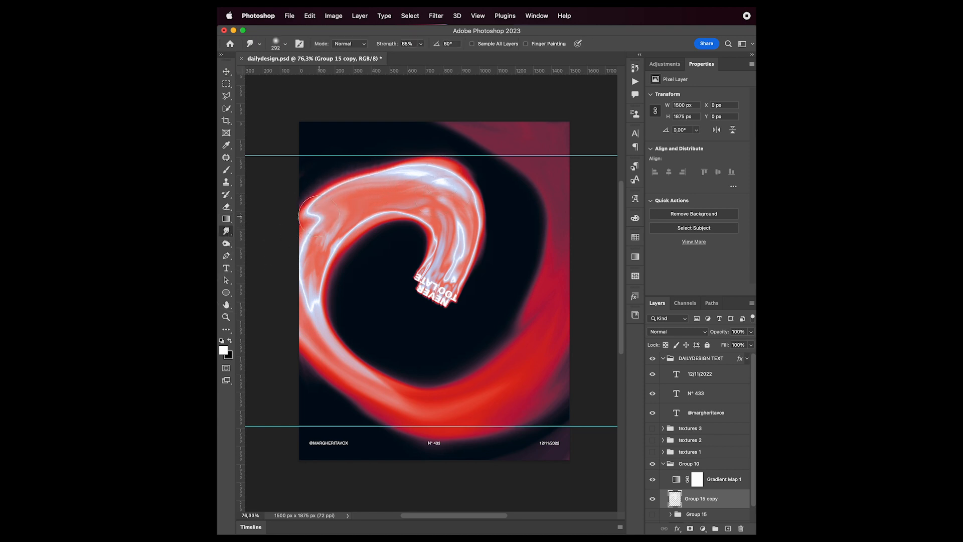
pyautogui.moveTo(319, 215); pyautogui.dragTo(266, 275)
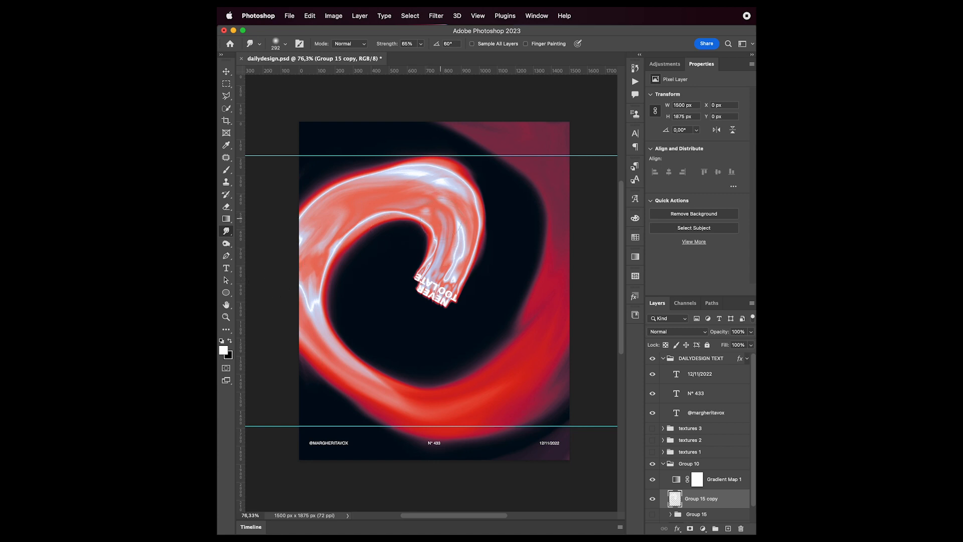
pyautogui.moveTo(351, 231)
pyautogui.mouseDown()
pyautogui.moveTo(332, 250)
pyautogui.moveTo(311, 325)
pyautogui.moveTo(351, 410)
pyautogui.moveTo(312, 361)
pyautogui.moveTo(357, 406)
pyautogui.moveTo(492, 460)
pyautogui.mouseUp()
pyautogui.moveTo(427, 446)
pyautogui.mouseDown()
pyautogui.moveTo(646, 452)
pyautogui.moveTo(521, 432)
pyautogui.moveTo(612, 402)
pyautogui.moveTo(635, 354)
pyautogui.moveTo(613, 386)
pyautogui.mouseUp()
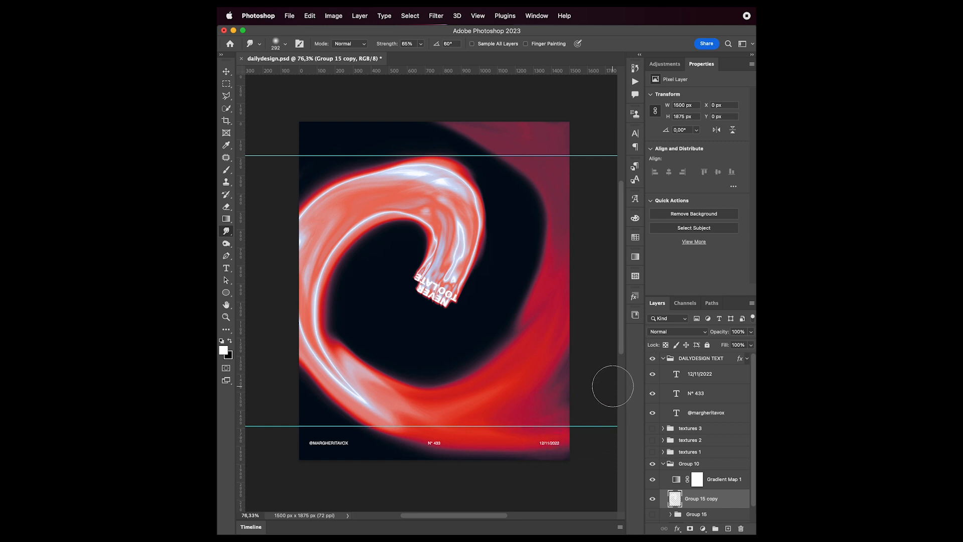
pyautogui.moveTo(321, 293)
pyautogui.mouseDown()
pyautogui.moveTo(348, 337)
pyautogui.moveTo(408, 376)
pyautogui.moveTo(398, 374)
pyautogui.moveTo(336, 343)
pyautogui.moveTo(503, 359)
pyautogui.mouseUp()
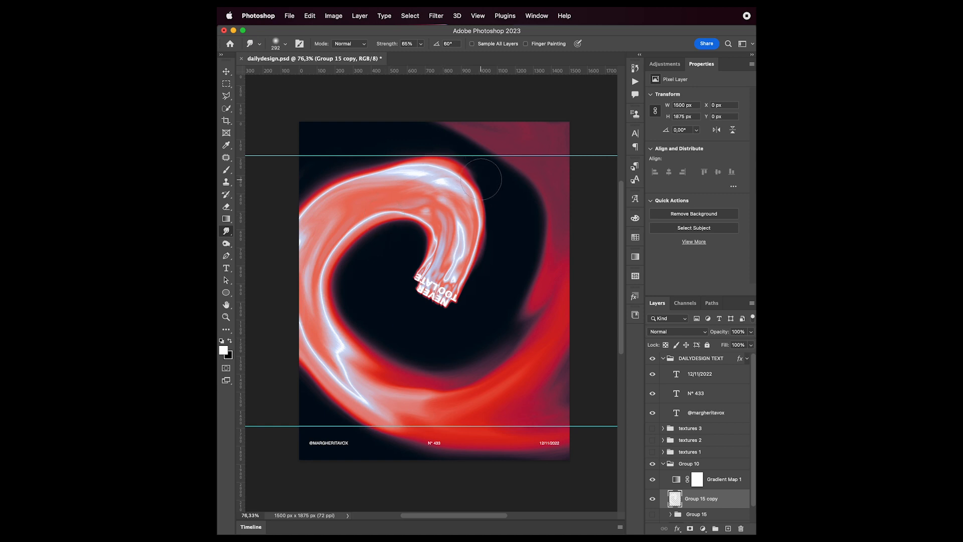
# - Smudge the top of the arc on the Group 15 copy layer, pulling its pale highlights along the curve toward the poster's left edge
pyautogui.moveTo(483, 180); pyautogui.dragTo(386, 142)
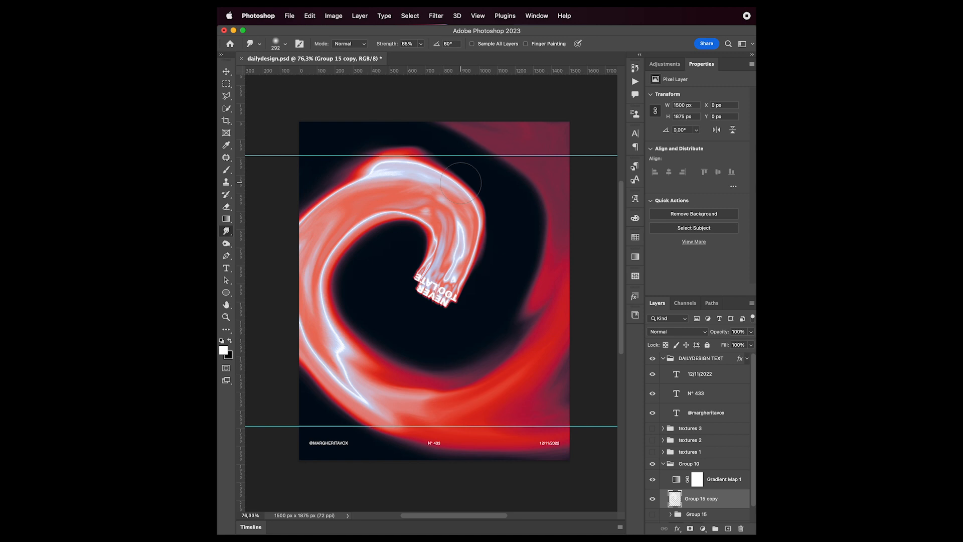
pyautogui.moveTo(490, 236)
pyautogui.mouseDown()
pyautogui.moveTo(481, 189)
pyautogui.moveTo(440, 155)
pyautogui.moveTo(346, 173)
pyautogui.moveTo(396, 204)
pyautogui.mouseUp()
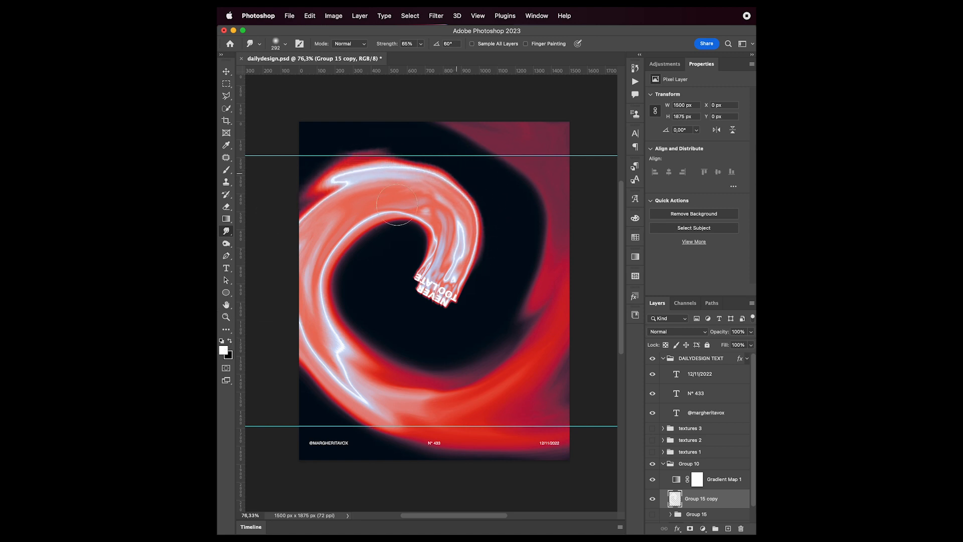
pyautogui.moveTo(395, 143)
pyautogui.mouseDown()
pyautogui.moveTo(318, 188)
pyautogui.moveTo(269, 254)
pyautogui.mouseUp()
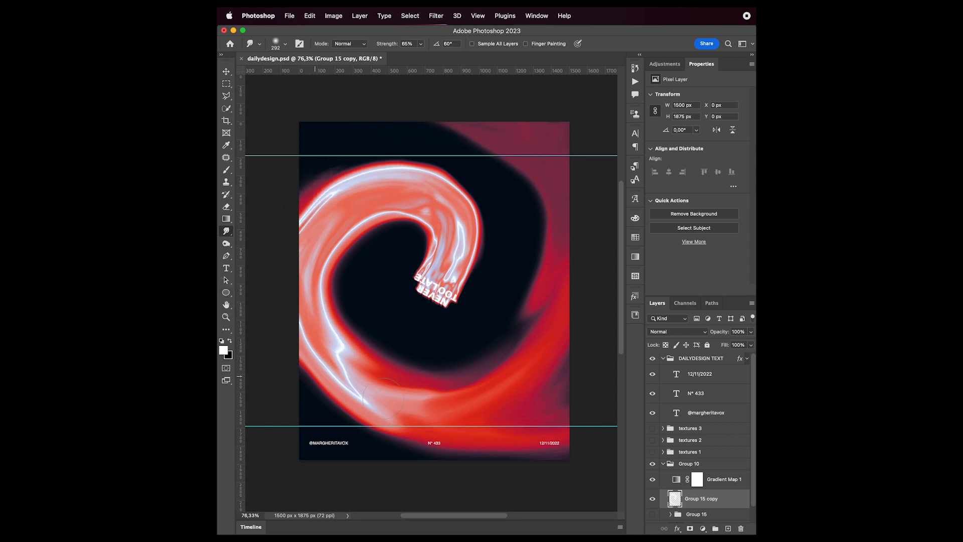
# - Smudge the magenta area in the poster's upper-right corner leftward, and pull the pale streaks along the swirl's lower curve
pyautogui.moveTo(535, 197); pyautogui.dragTo(383, 144)
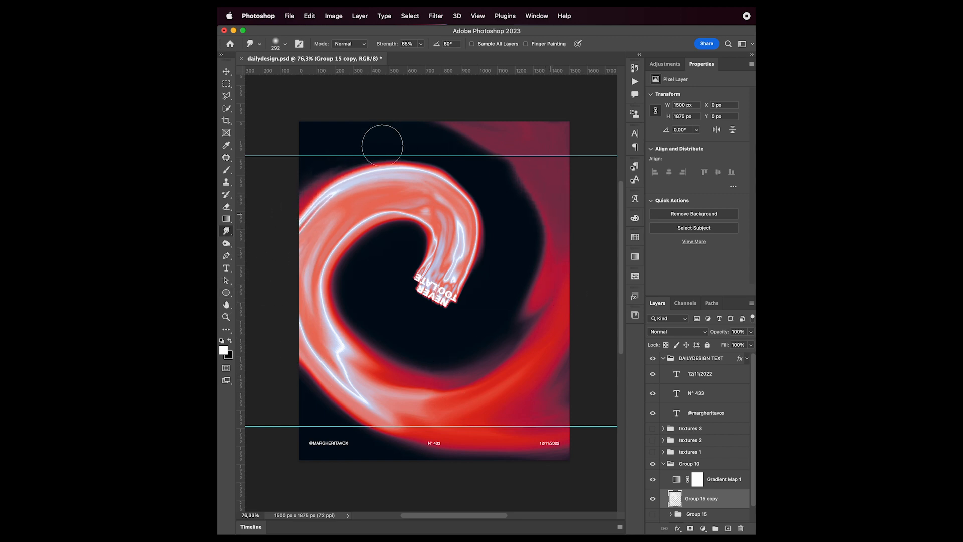
pyautogui.moveTo(499, 150)
pyautogui.mouseDown()
pyautogui.moveTo(321, 111)
pyautogui.moveTo(268, 117)
pyautogui.mouseUp()
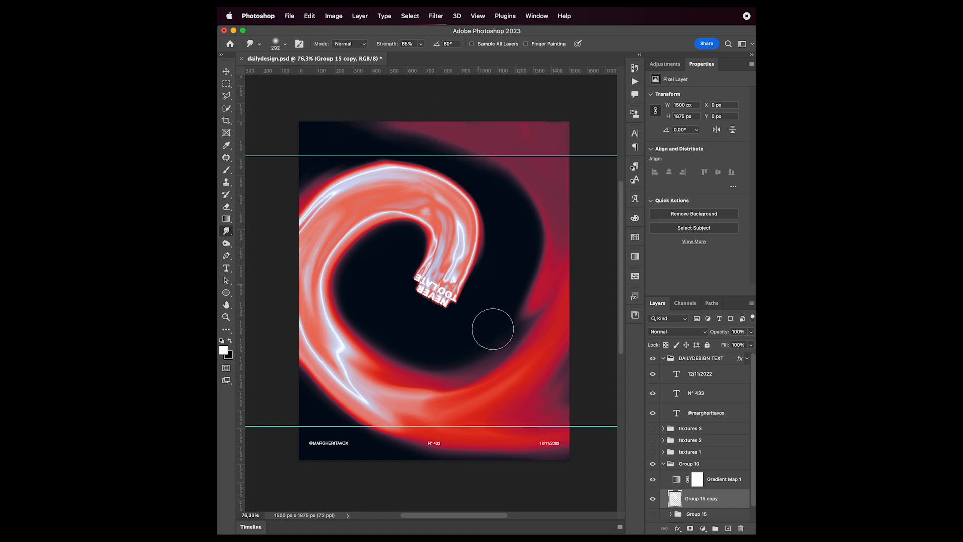
pyautogui.moveTo(317, 349)
pyautogui.mouseDown()
pyautogui.moveTo(349, 384)
pyautogui.moveTo(416, 425)
pyautogui.moveTo(494, 407)
pyautogui.moveTo(554, 366)
pyautogui.mouseUp()
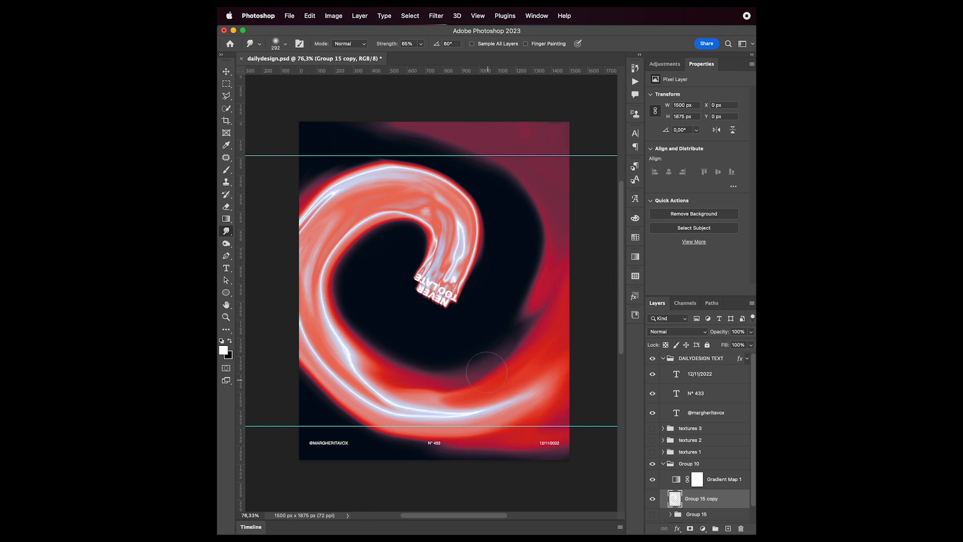
# - Place a copy of Group 15's NEVER TOO LATE text layer directly above Group 15 copy and set its blend mode to Exclusion
pyautogui.press('v')
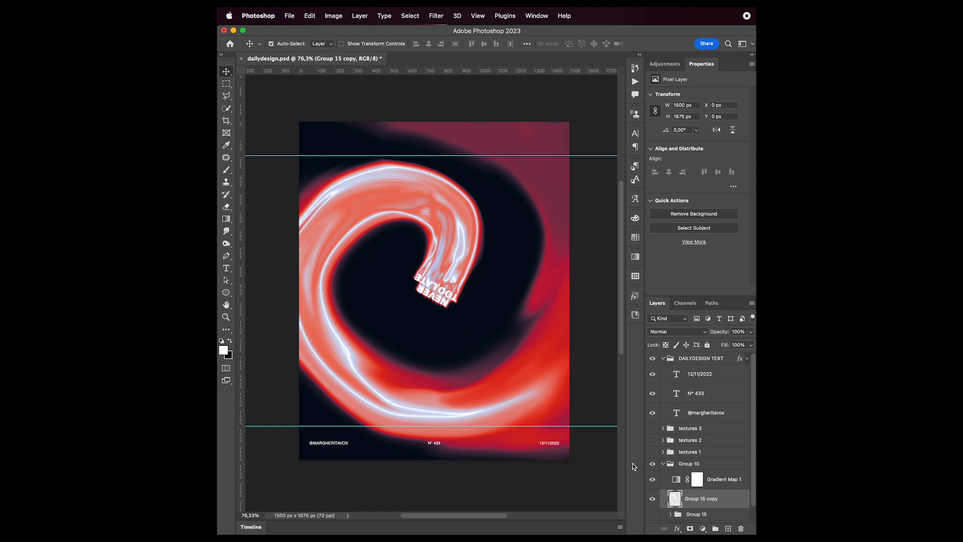
pyautogui.click(664, 514)
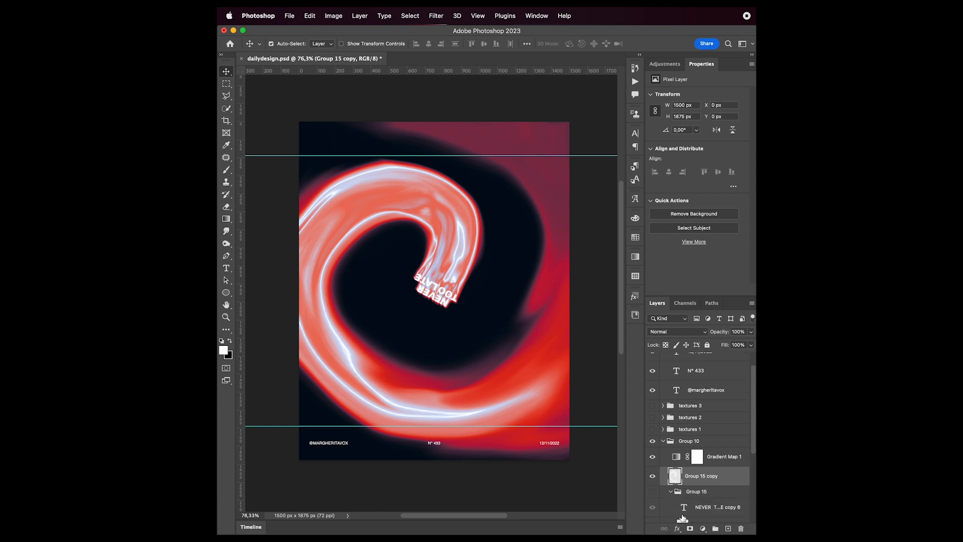
pyautogui.moveTo(697, 509); pyautogui.dragTo(702, 471)
pyautogui.click(671, 511)
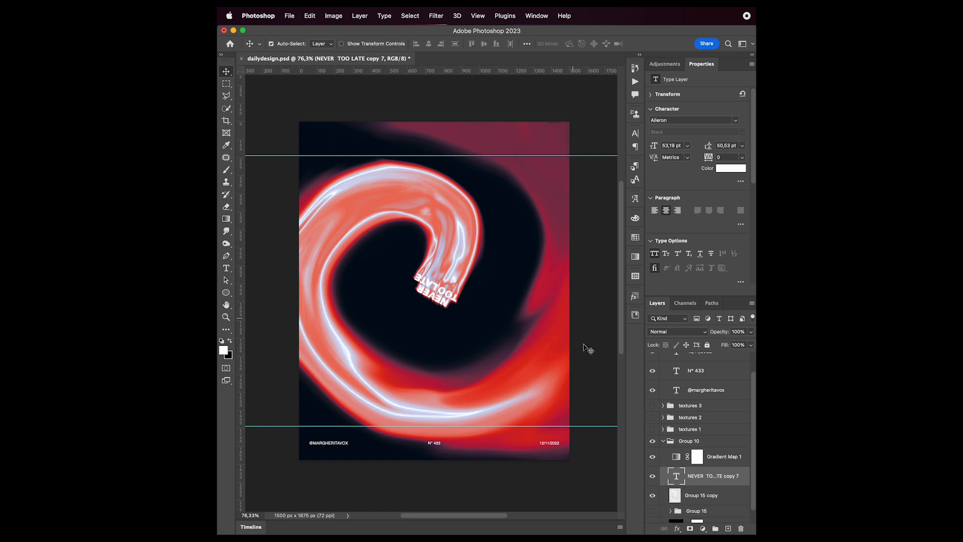
pyautogui.click(672, 333)
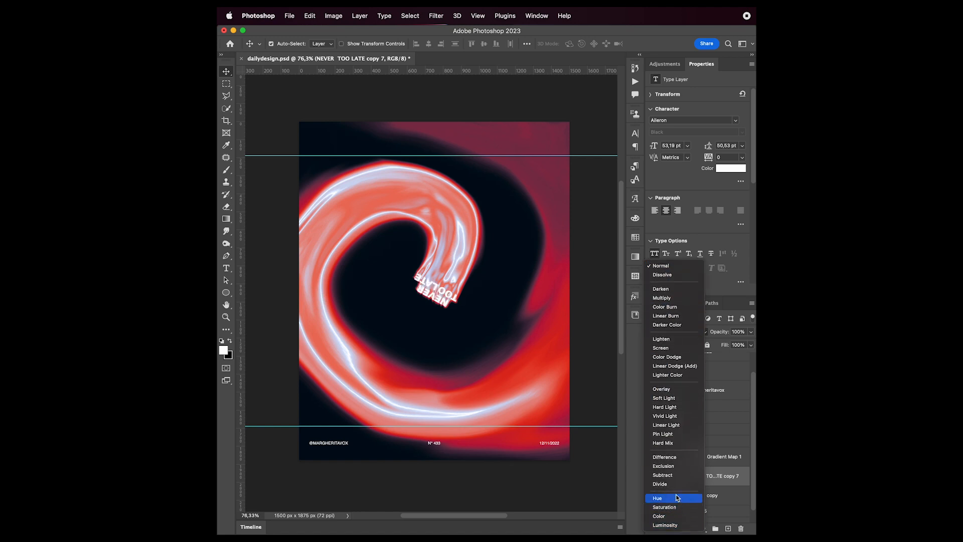
pyautogui.click(674, 465)
# - Convert the NEVER TOO LATE text copy to a smart object and apply a slight Gaussian Blur to it
pyautogui.click(436, 16)
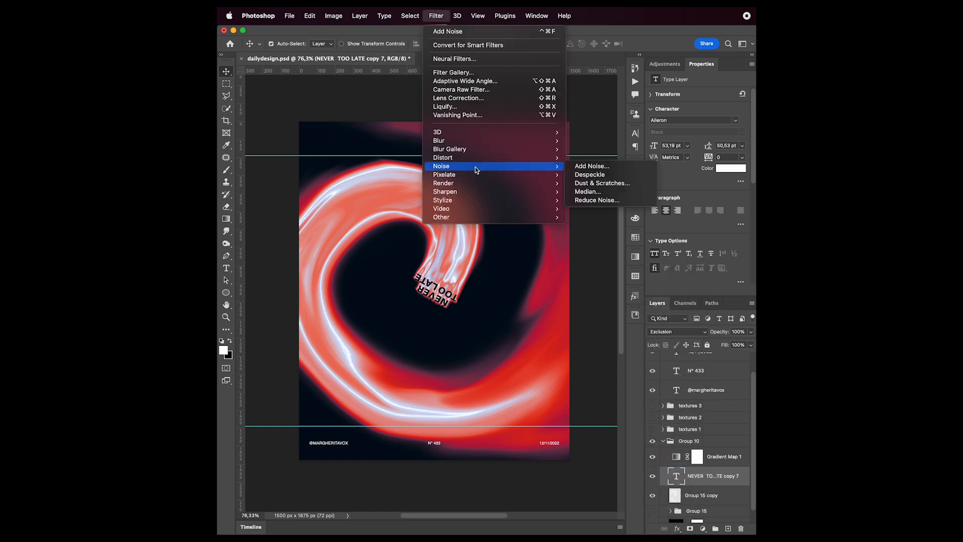
pyautogui.moveTo(475, 141)
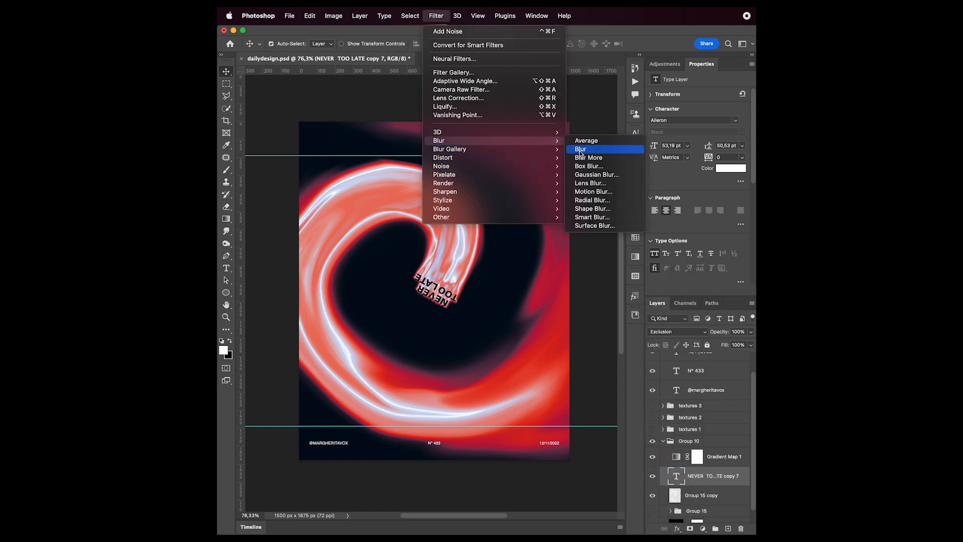
pyautogui.click(593, 178)
pyautogui.click(604, 219)
pyautogui.write('1')
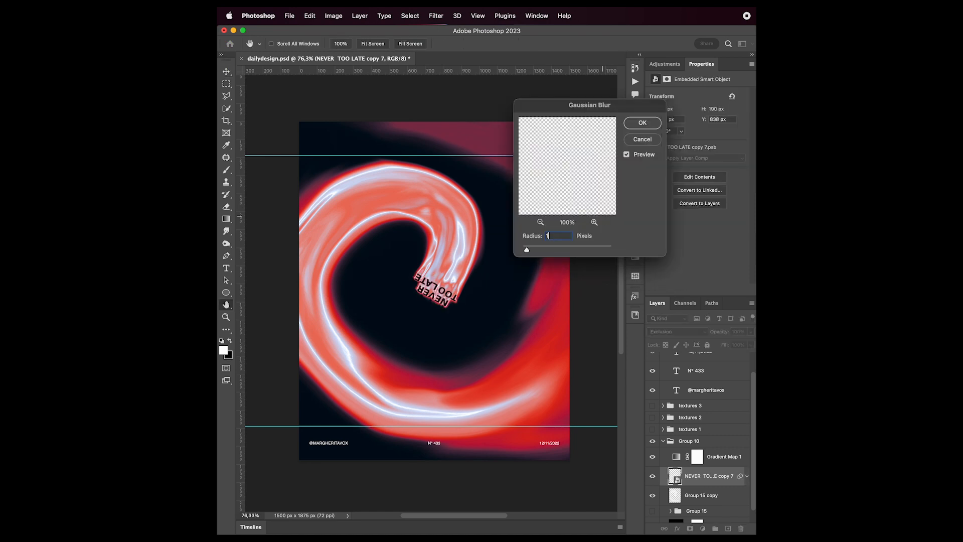
pyautogui.press('Up')
pyautogui.press('Up')
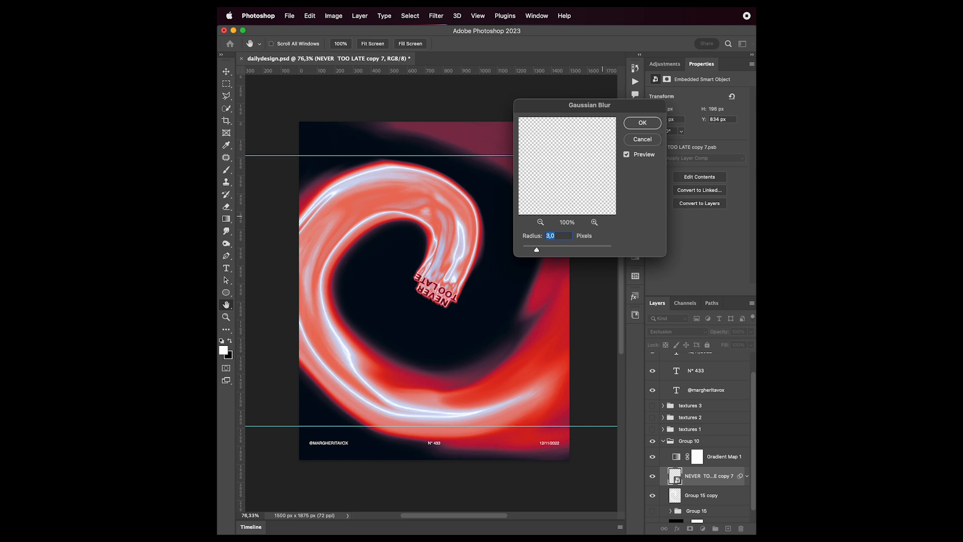
pyautogui.press('Up')
pyautogui.press('Return')
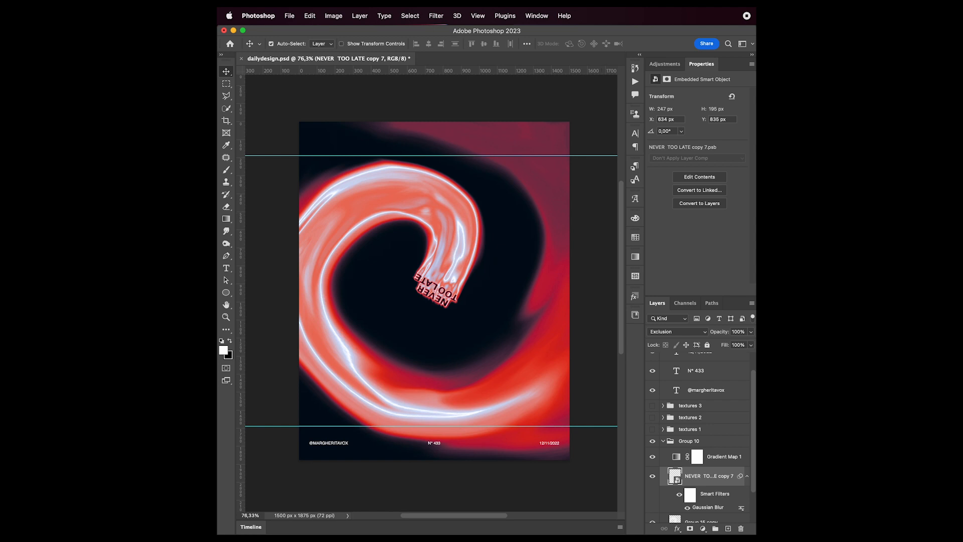
# - Collapse Group 10, duplicate it, and merge the duplicate into a single pixel layer
pyautogui.click(662, 440)
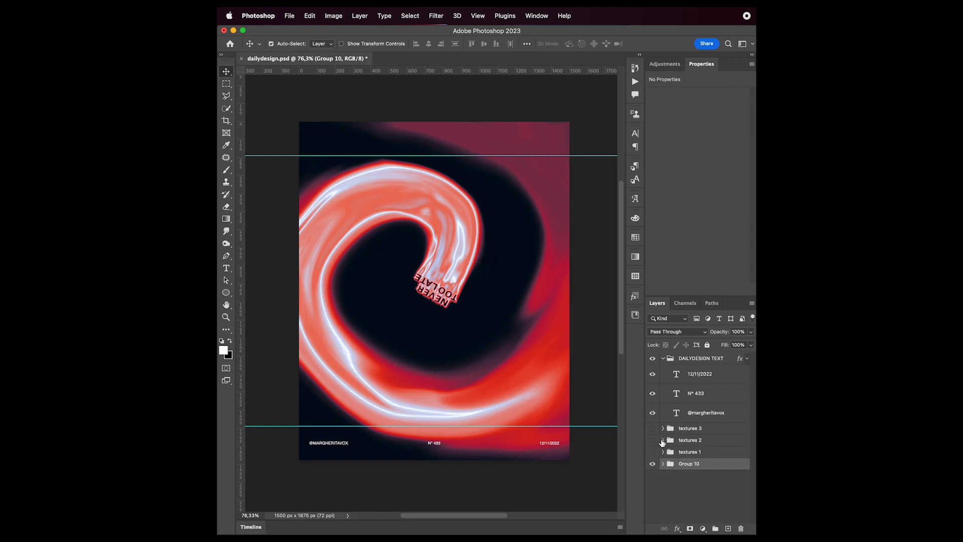
pyautogui.press('super+j')
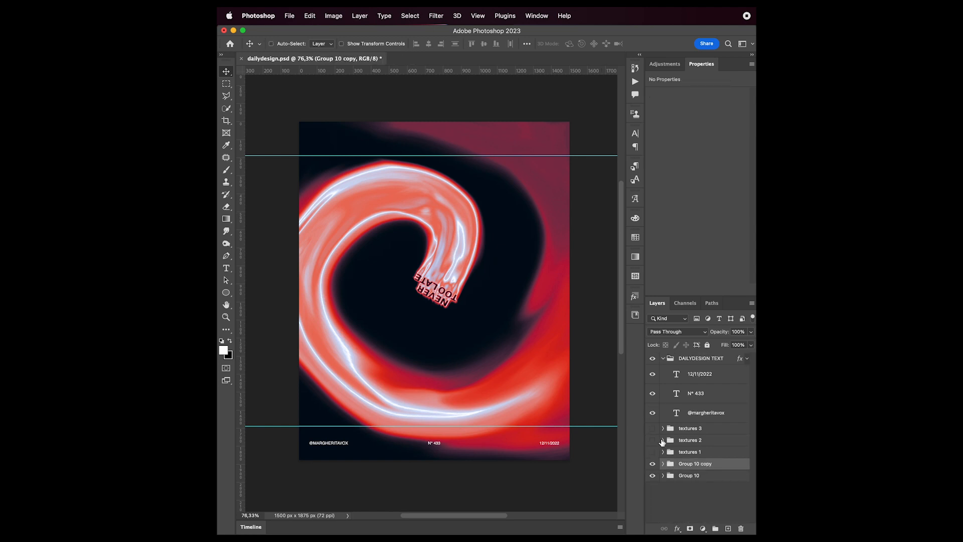
pyautogui.press('super+alt+shift+s')
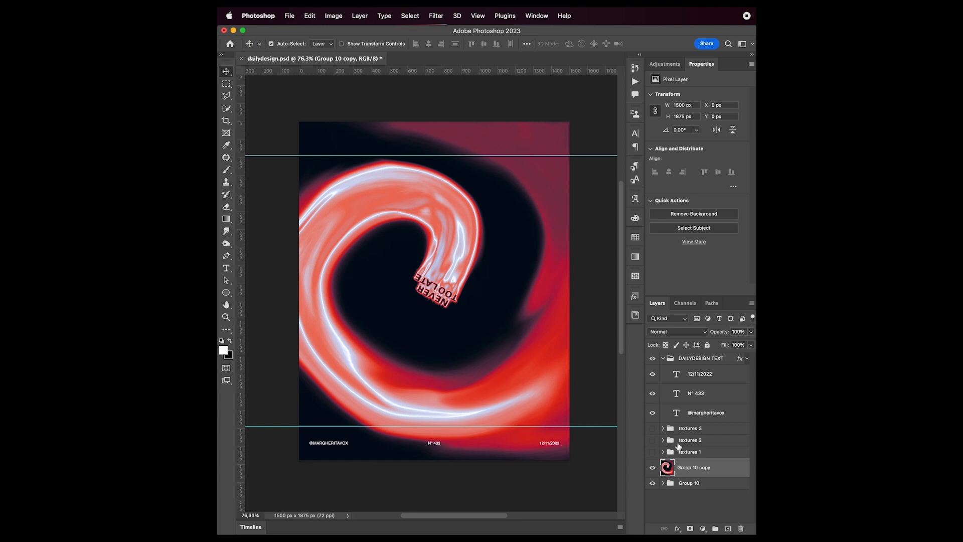
# - Add 6% uniform monochromatic noise to the merged Group 10 copy layer and show the textures 3 group
pyautogui.click(435, 16)
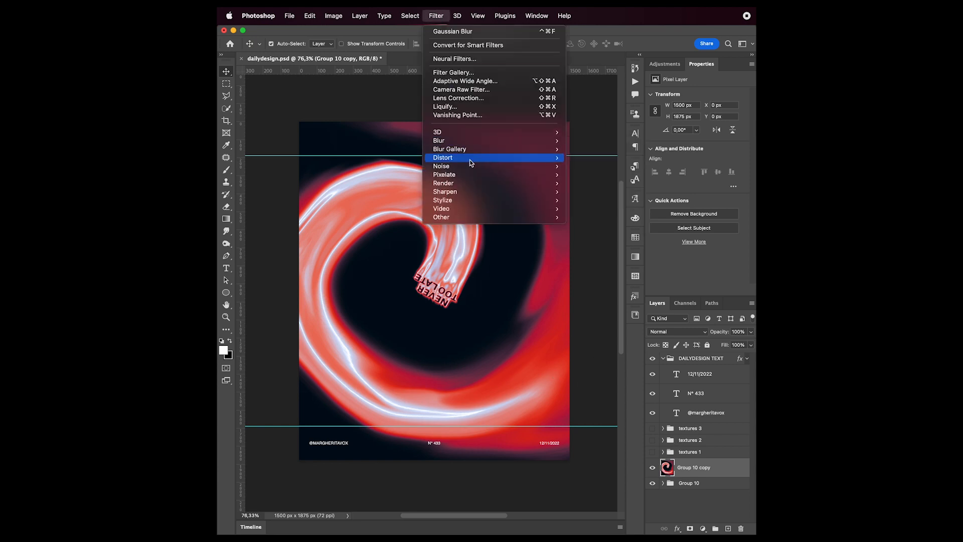
pyautogui.click(571, 166)
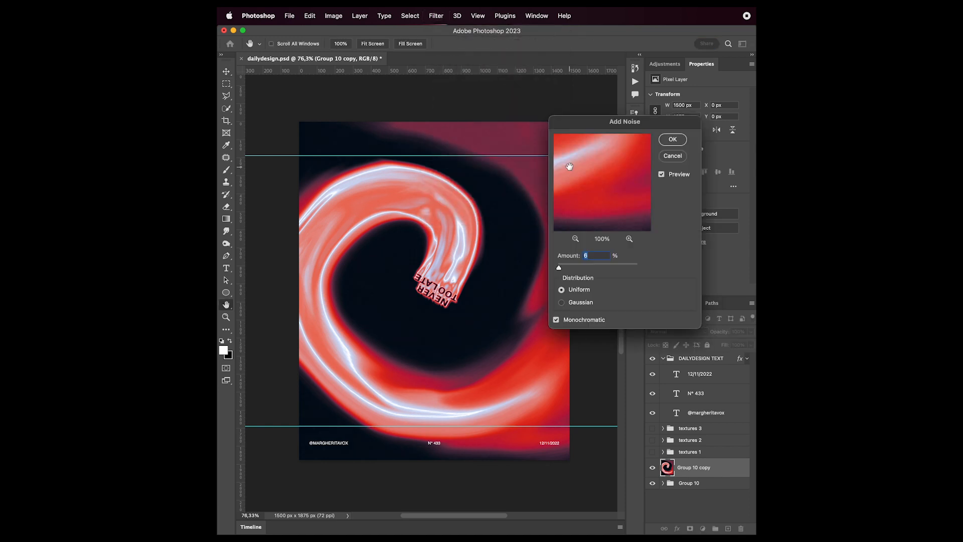
pyautogui.press('Return')
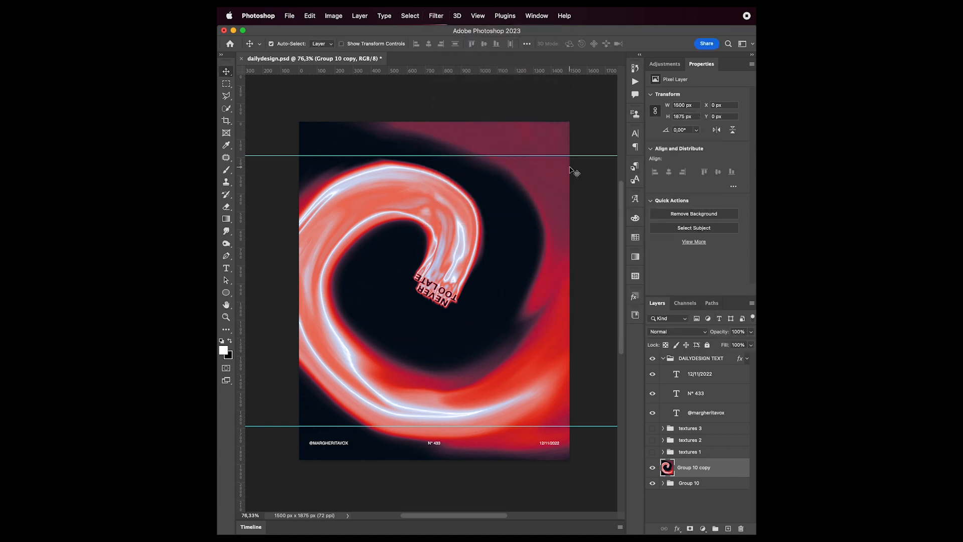
pyautogui.click(652, 429)
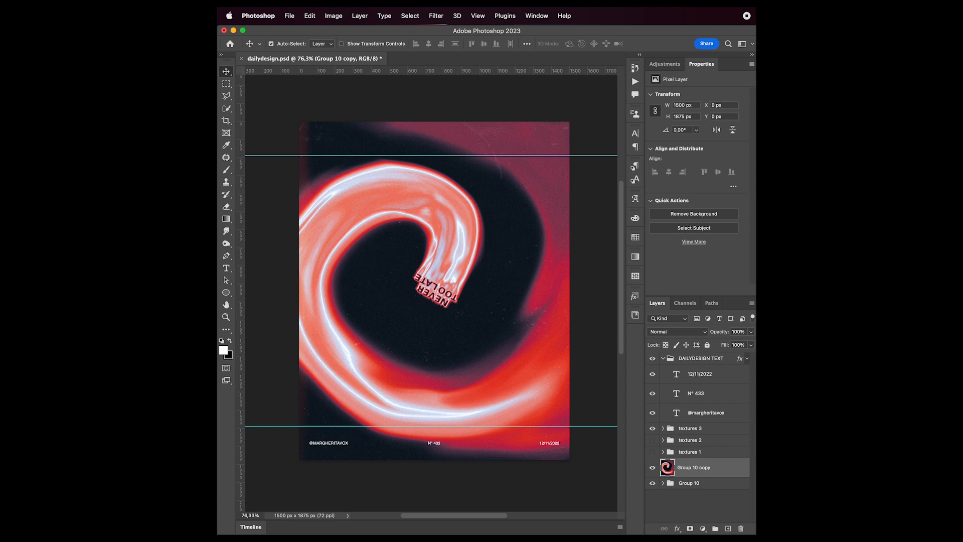